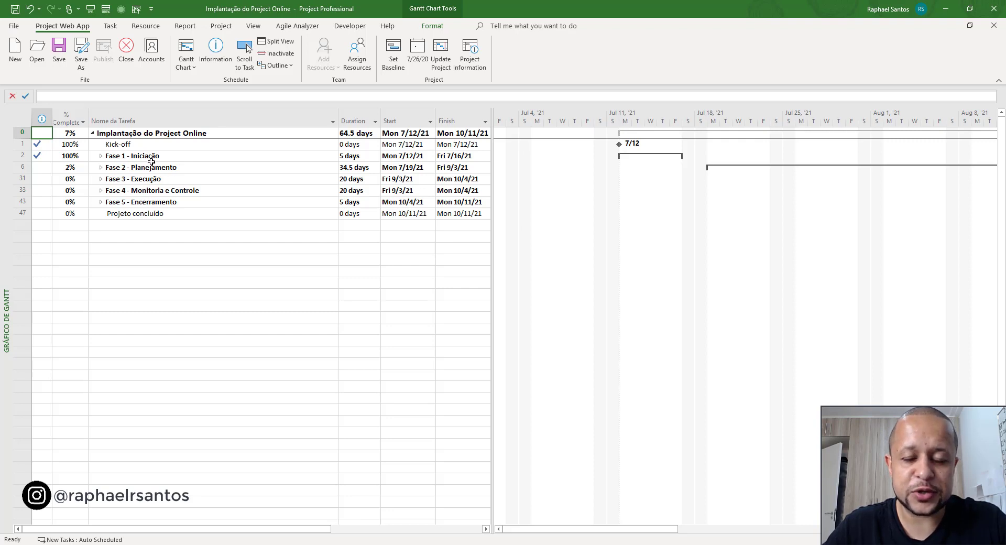
- Expand Fase 1 - Iniciação and Fase 2 - Planejamento in the project schedule to view their tasks
{"action": "left_click", "coordinate": [128, 156]}
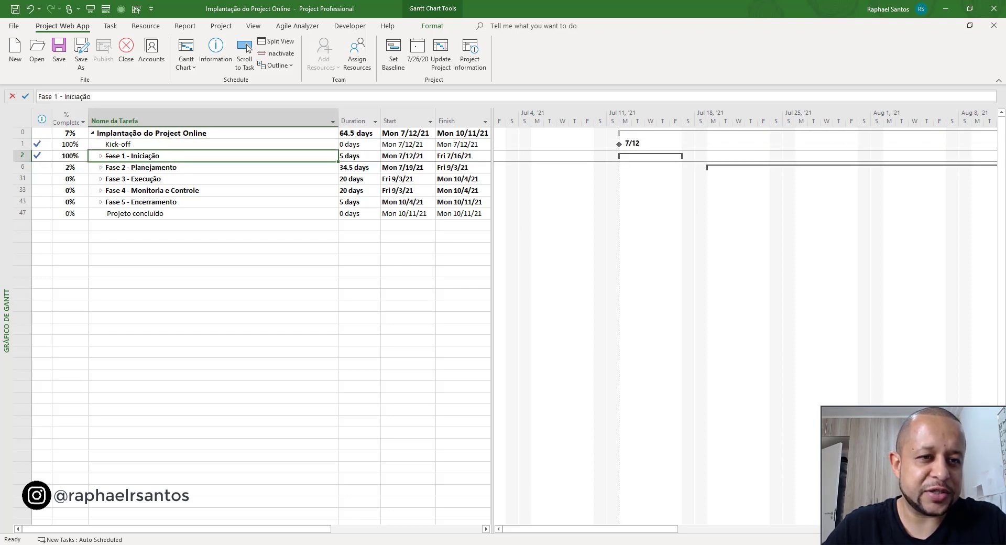
{"action": "left_click", "coordinate": [101, 156]}
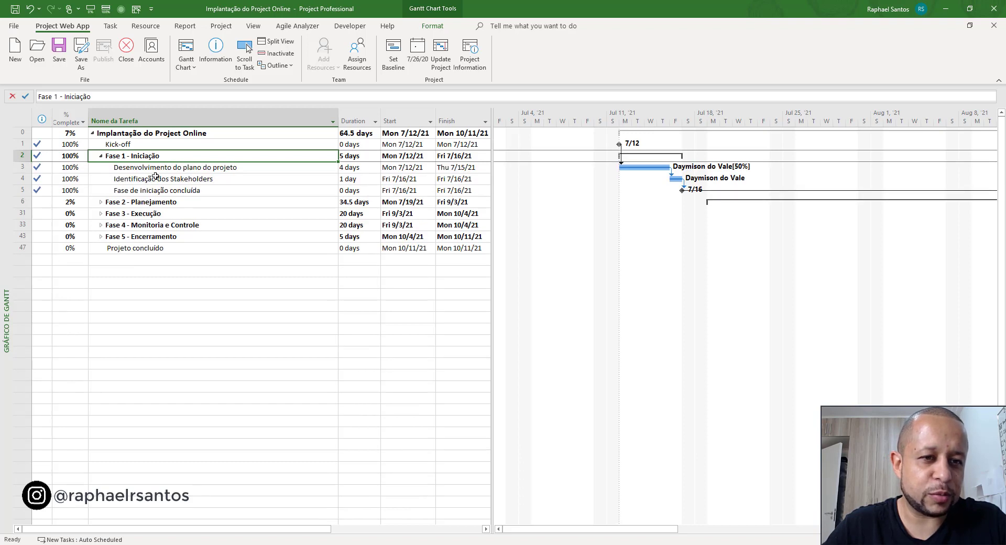
{"action": "left_click", "coordinate": [101, 202]}
{"action": "left_click", "coordinate": [101, 202]}
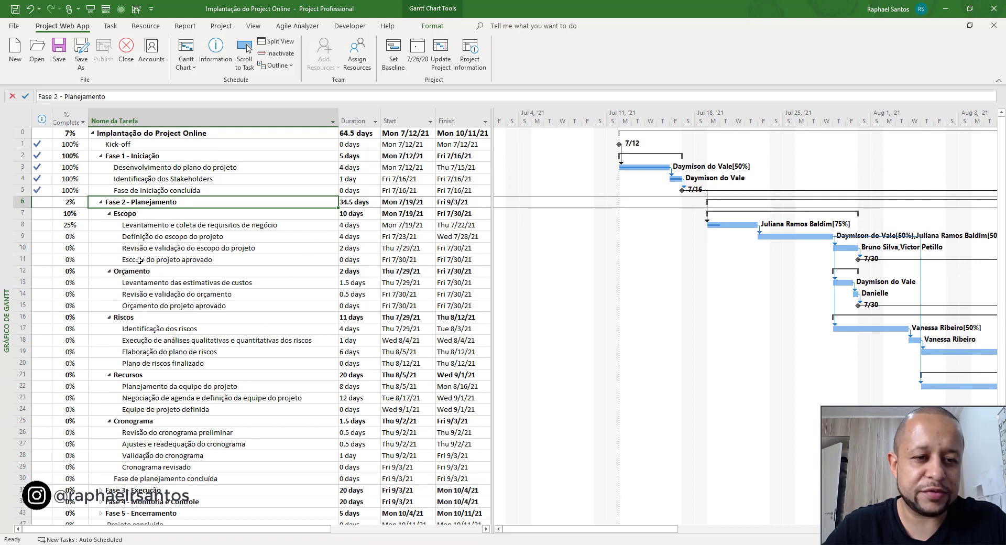
- Collapse the Escopo, Orçamento, Riscos and Recursos summary tasks under Fase 2 - Planejamento
{"action": "left_click", "coordinate": [109, 214]}
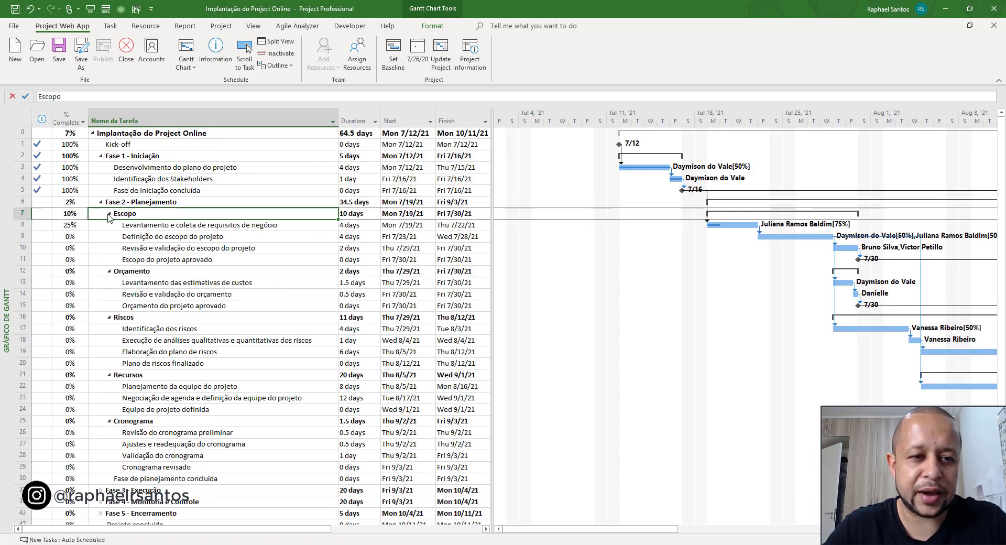
{"action": "left_click", "coordinate": [109, 213]}
{"action": "left_click", "coordinate": [110, 225]}
{"action": "left_click", "coordinate": [110, 225]}
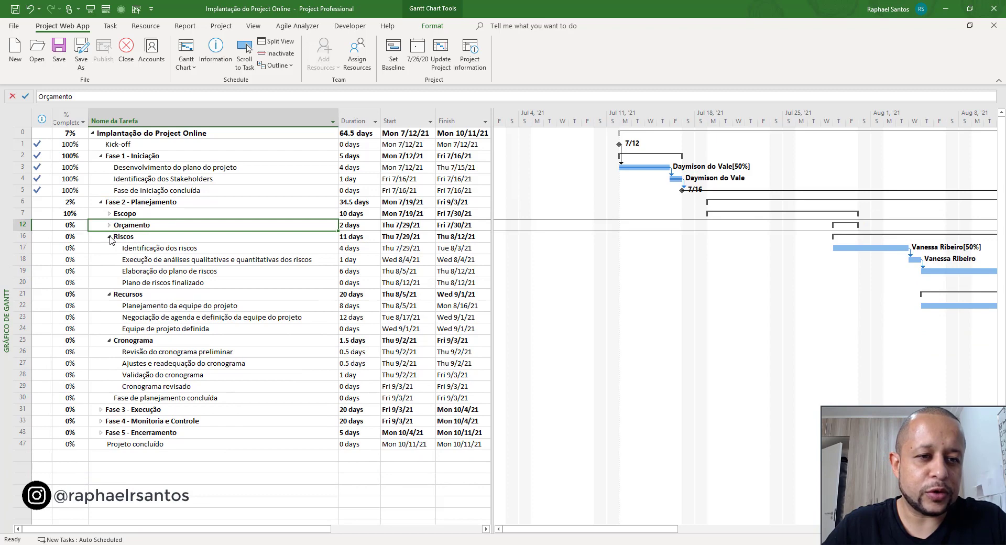
{"action": "left_click", "coordinate": [109, 237]}
{"action": "left_click", "coordinate": [109, 237]}
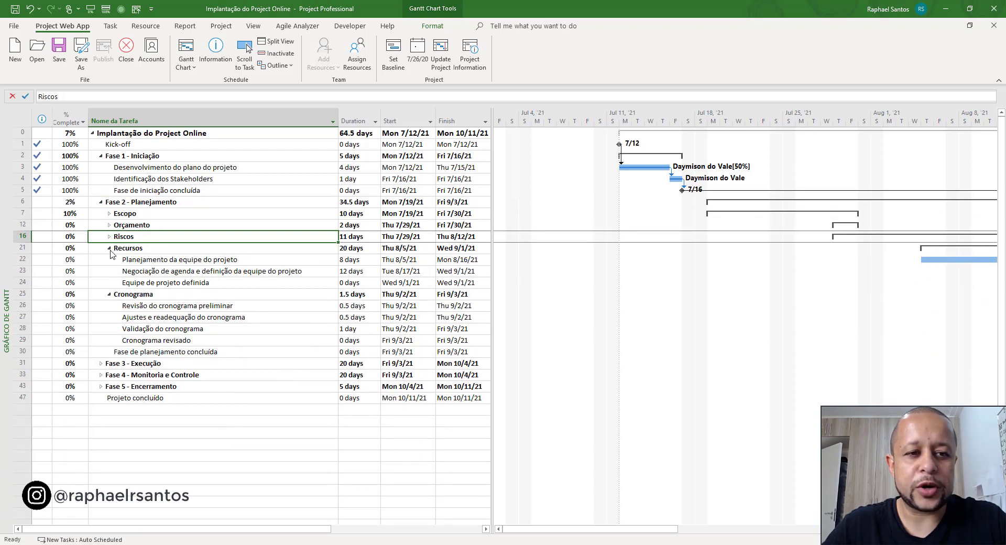
{"action": "left_click", "coordinate": [109, 248]}
{"action": "left_click", "coordinate": [110, 249]}
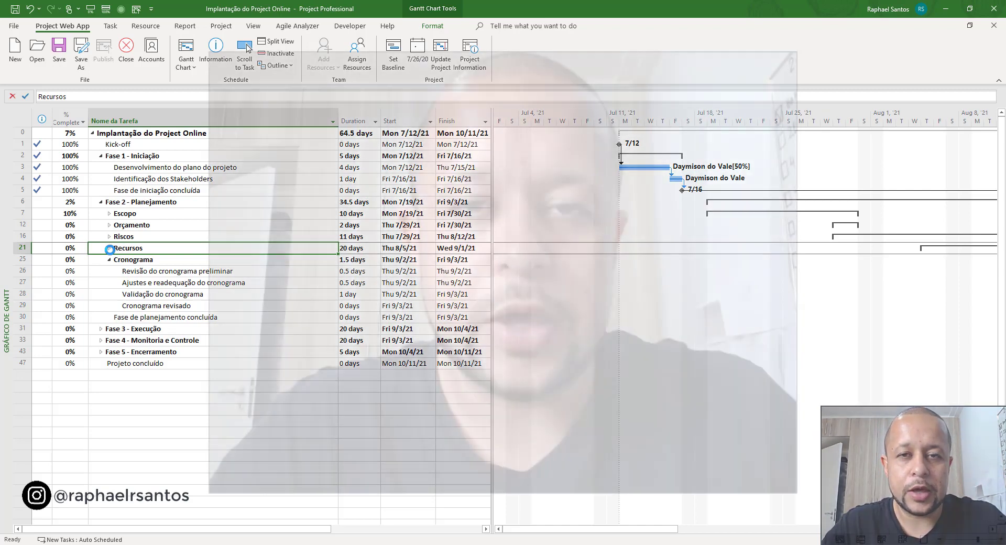
{"action": "key", "text": "alt+Tab"}
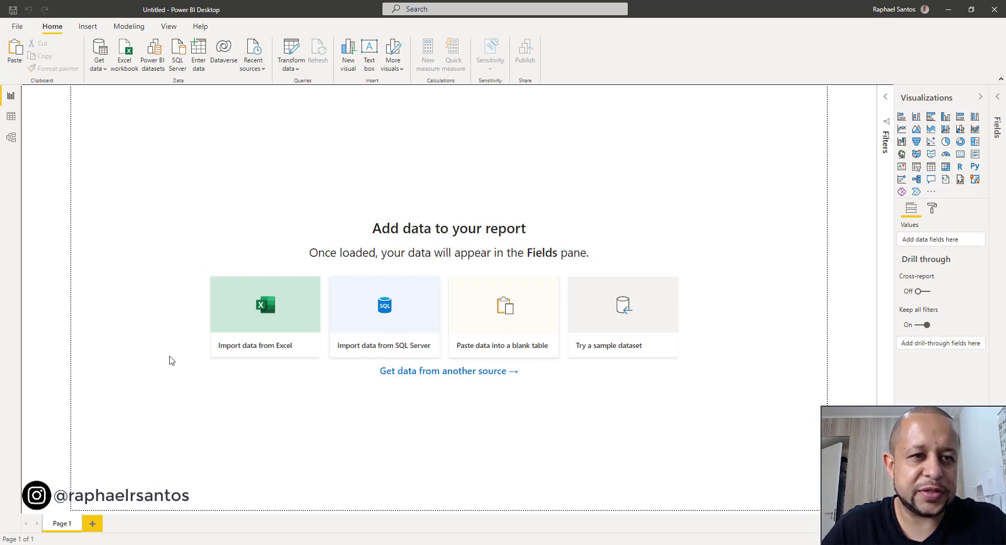
{"action": "left_click", "coordinate": [105, 67]}
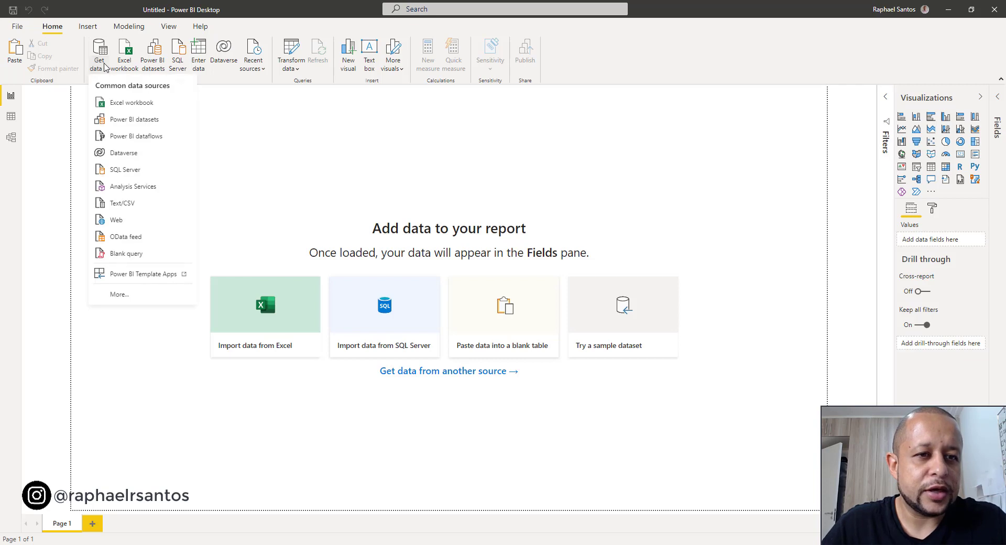
{"action": "left_click", "coordinate": [116, 237]}
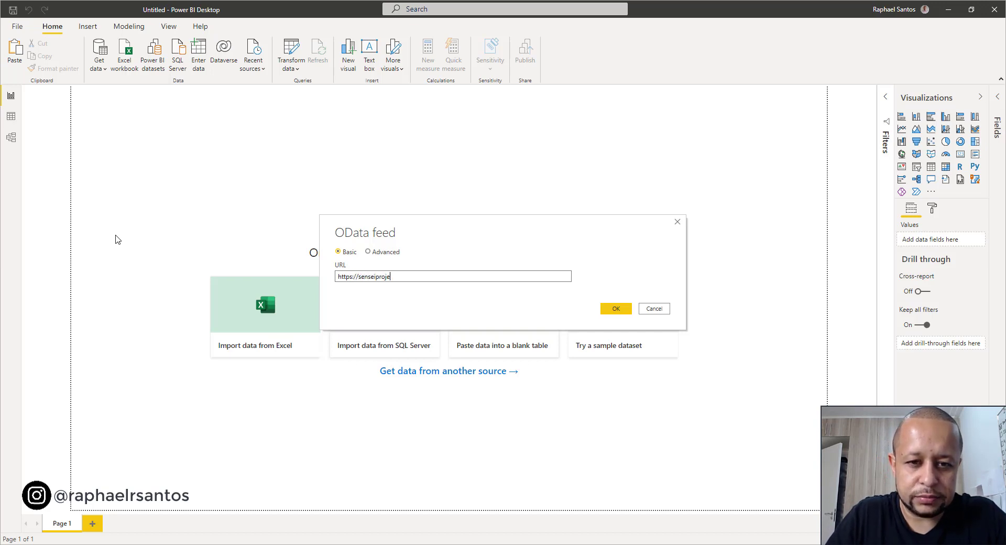
{"action": "type", "text": "lutions.sharepoint.com/sites/jumpstart/_api/projectdata/[en-us]/"}
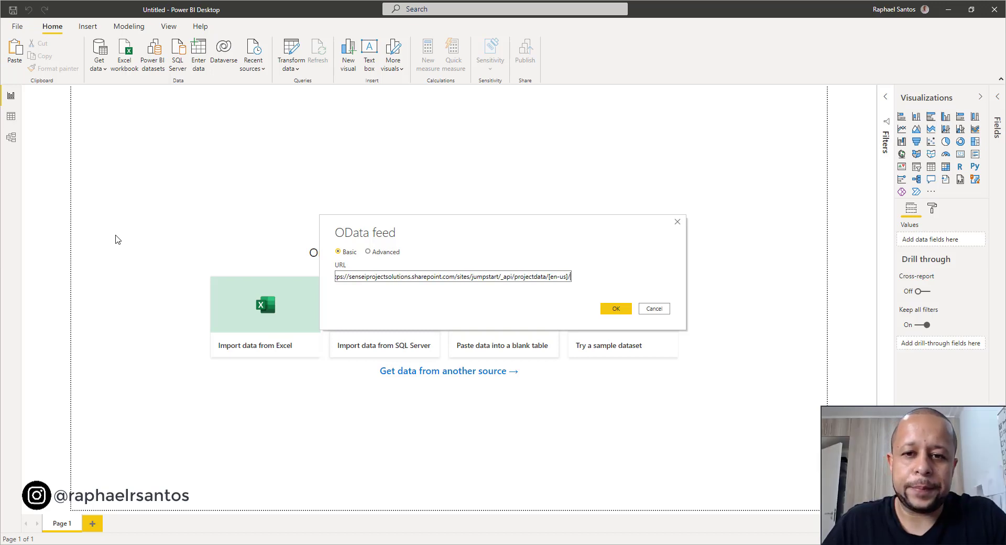
{"action": "key", "text": "Return"}
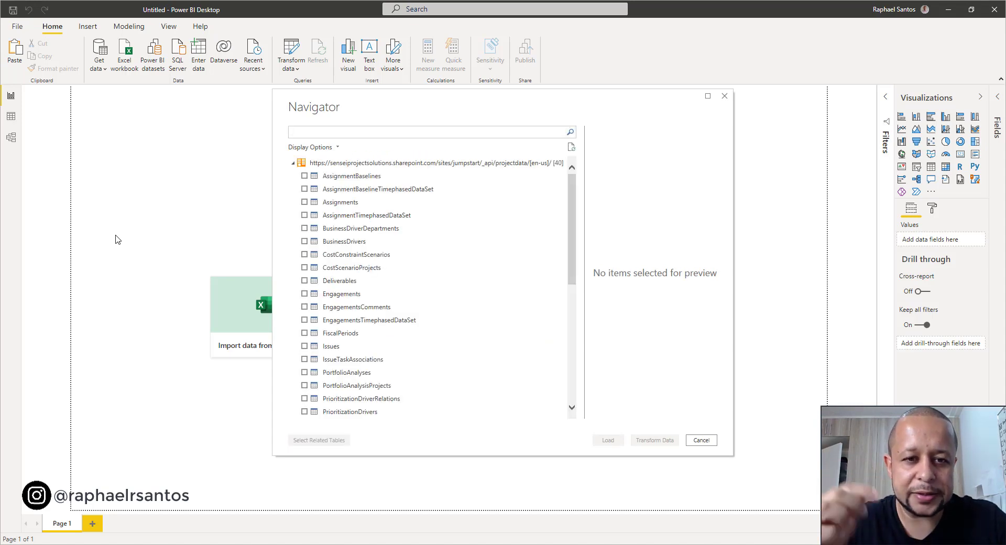
- Select the Projects and Tasks tables from the feed and open them for data transformation
{"action": "scroll", "coordinate": [386, 365], "scroll_direction": "down", "scroll_amount": 7}
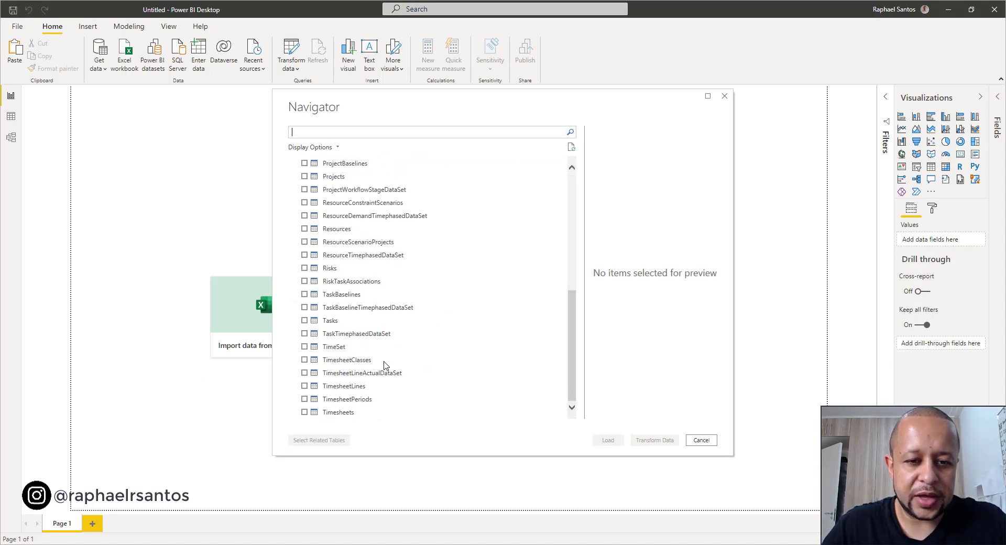
{"action": "left_click", "coordinate": [304, 177]}
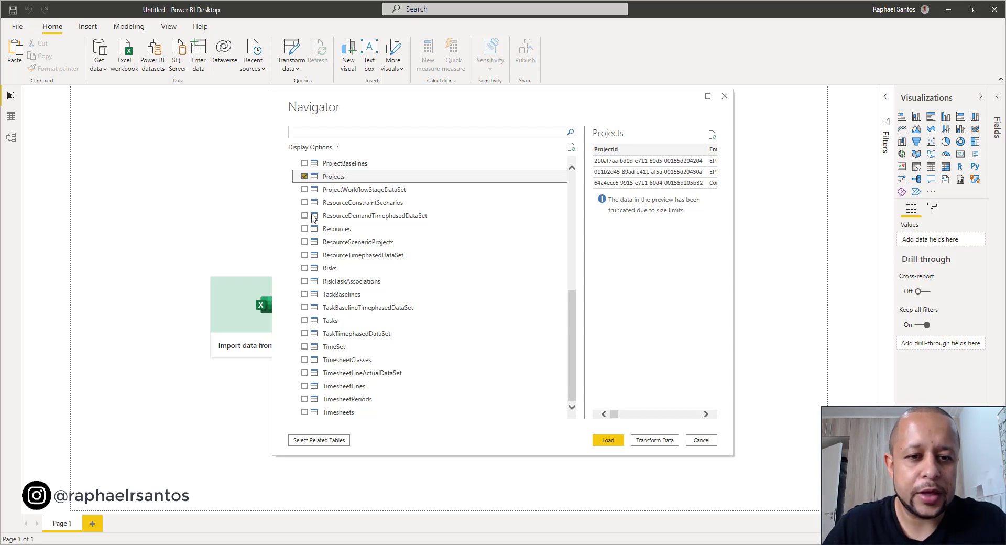
{"action": "left_click", "coordinate": [304, 320]}
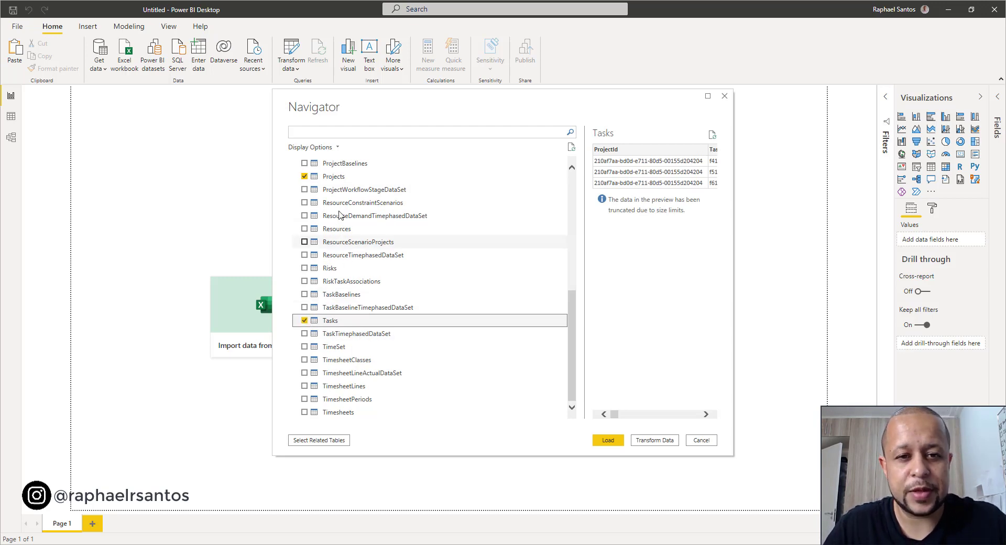
{"action": "left_click", "coordinate": [655, 441]}
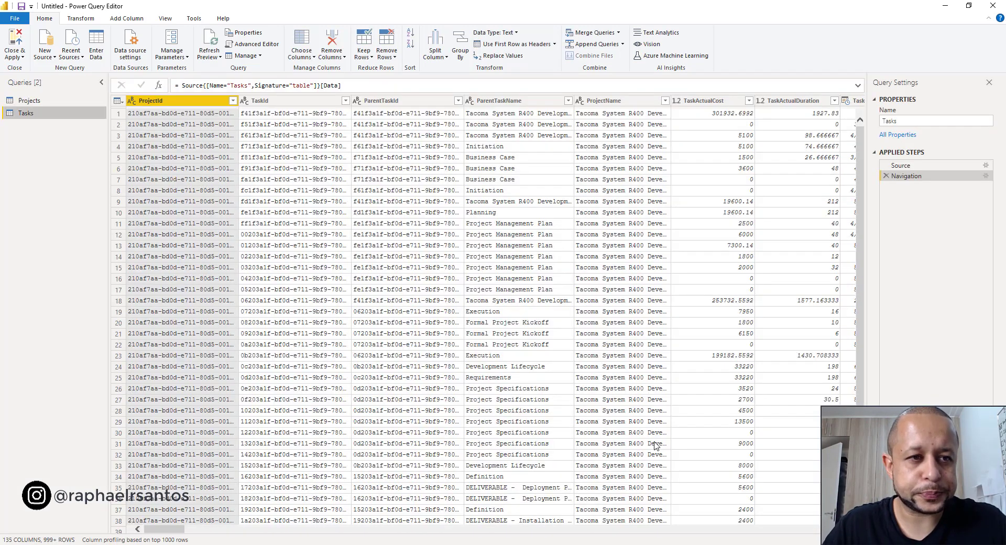
- Keep only the ProjectId and ProjectName columns in the Projects query
{"action": "left_click", "coordinate": [69, 100]}
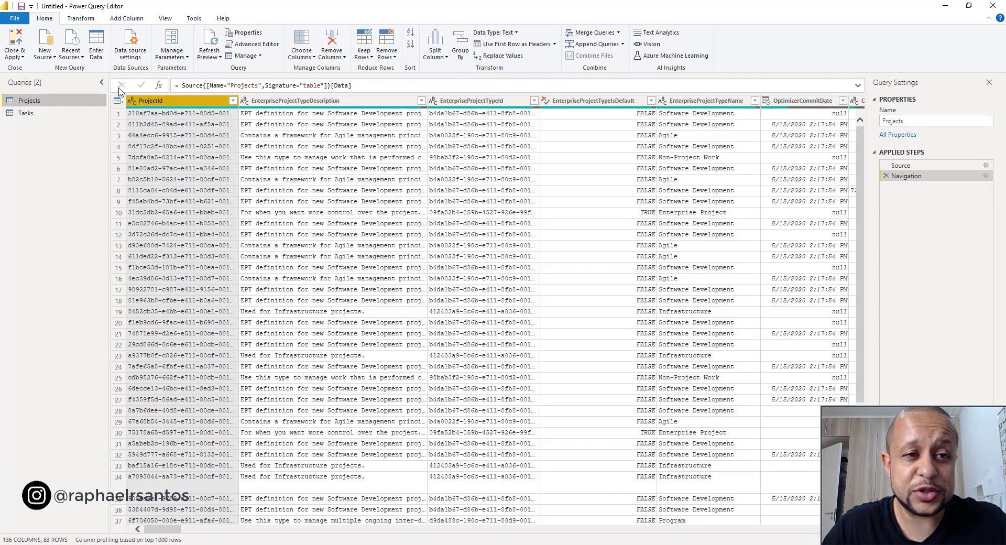
{"action": "left_click", "coordinate": [302, 53]}
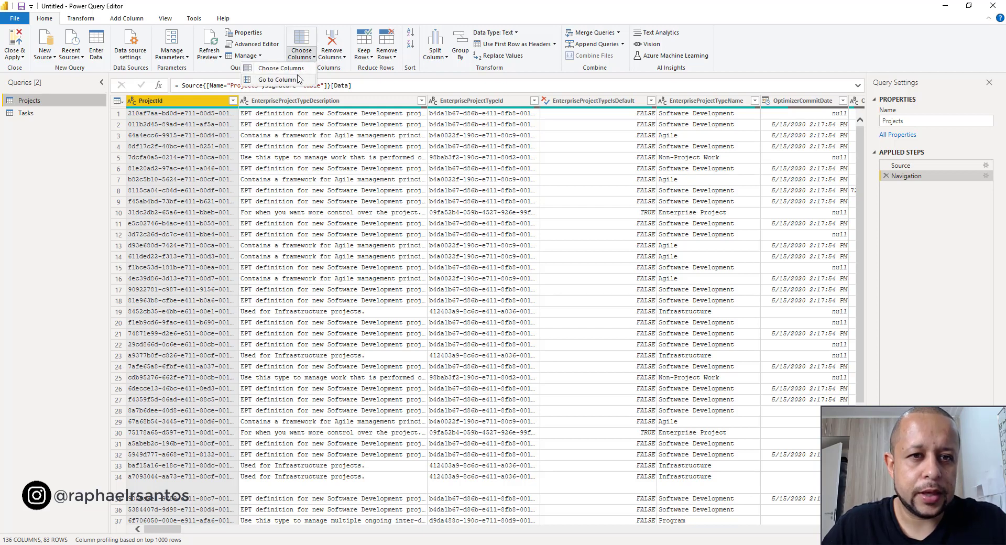
{"action": "left_click", "coordinate": [281, 68]}
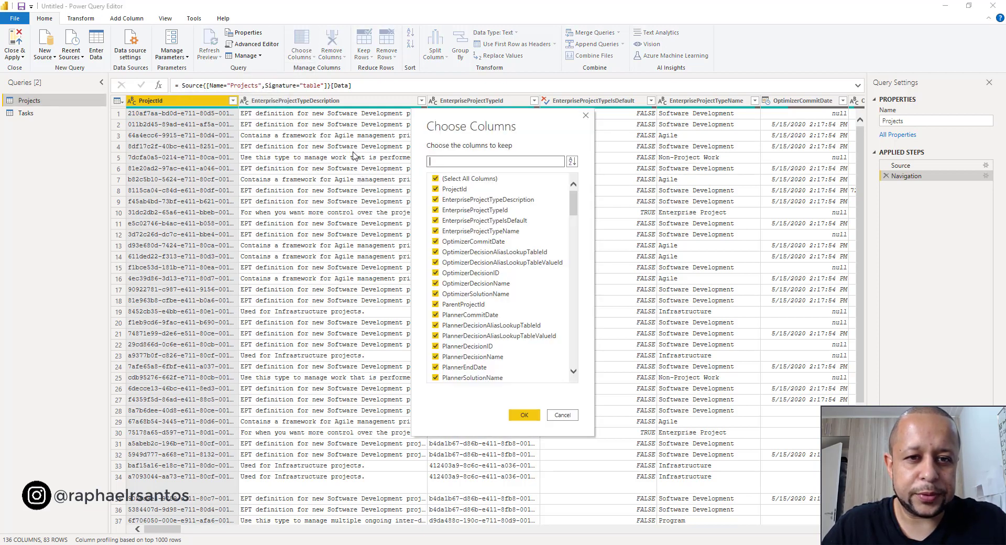
{"action": "left_click", "coordinate": [447, 179]}
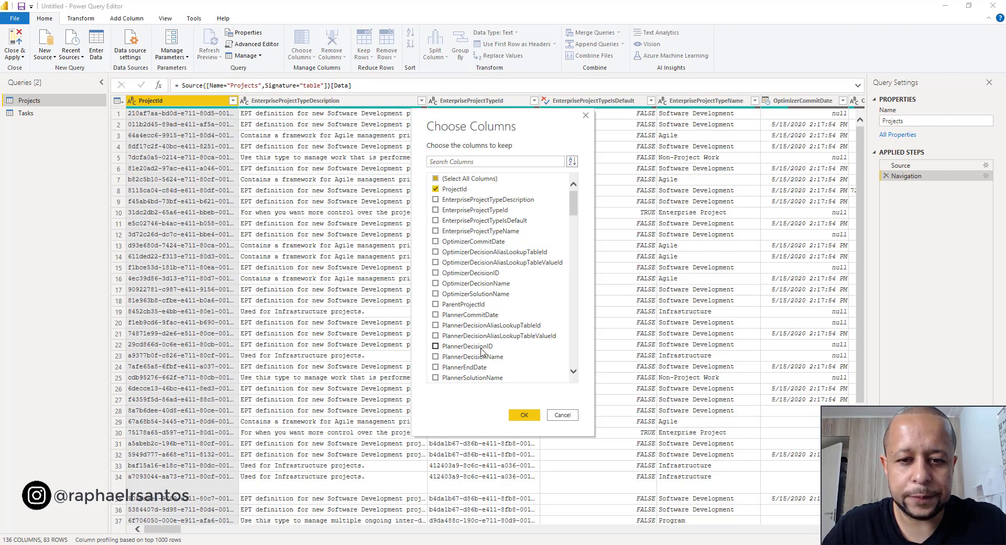
{"action": "scroll", "coordinate": [482, 351], "scroll_direction": "down", "scroll_amount": 10}
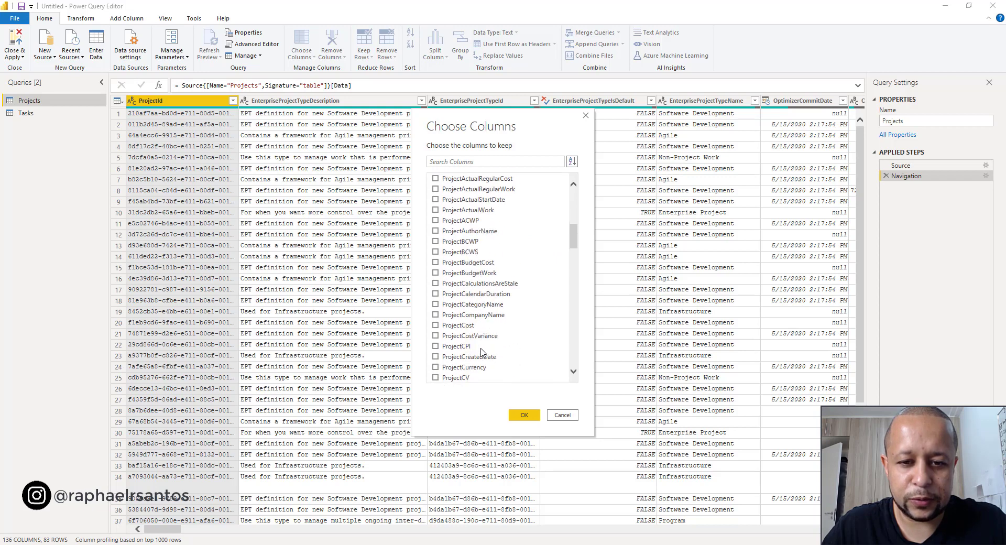
{"action": "scroll", "coordinate": [482, 351], "scroll_direction": "down", "scroll_amount": 6}
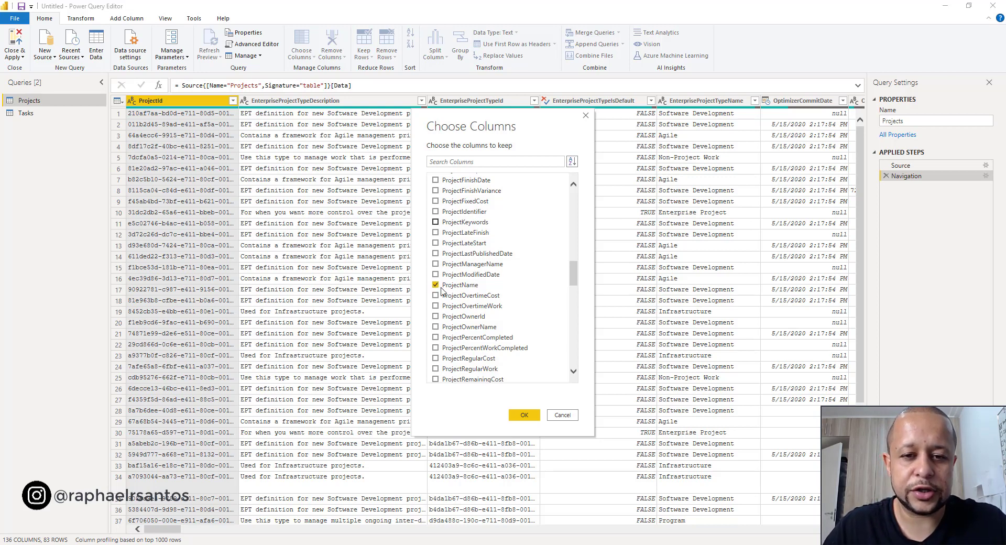
{"action": "scroll", "coordinate": [511, 342], "scroll_direction": "up", "scroll_amount": 4}
{"action": "scroll", "coordinate": [511, 343], "scroll_direction": "up", "scroll_amount": 12}
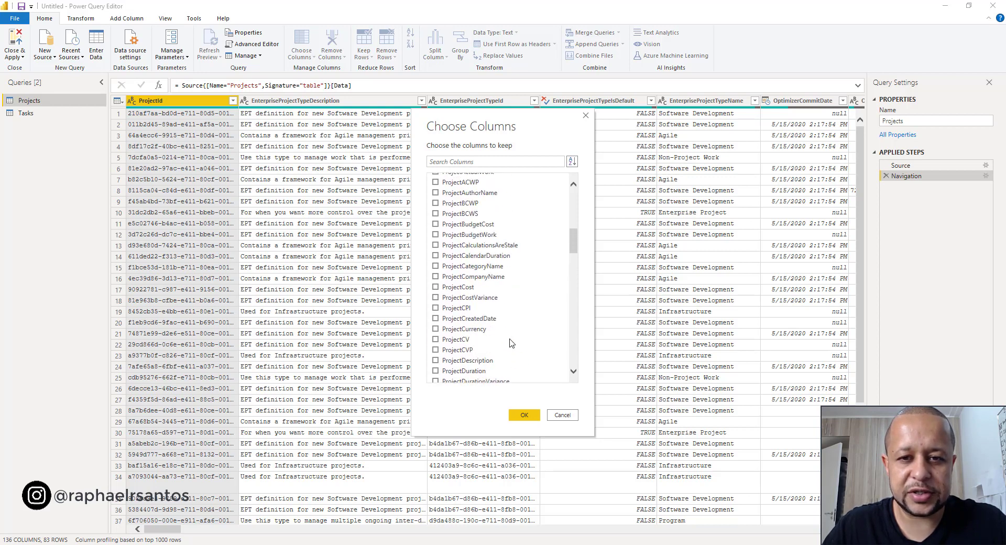
{"action": "left_click", "coordinate": [525, 414]}
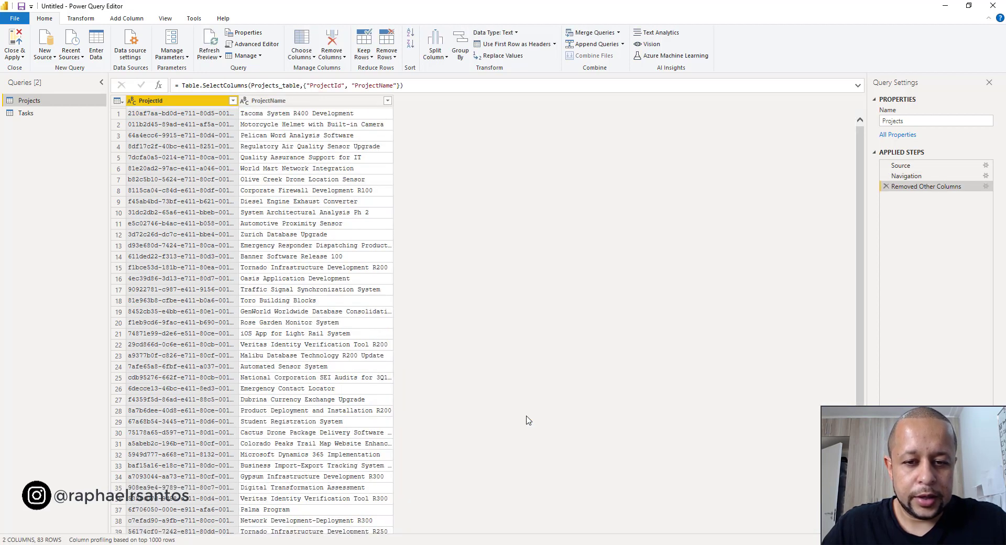
- Start choosing the columns to keep in the Tasks query, leaving only ProjectId and TaskId selected
{"action": "left_click", "coordinate": [55, 118]}
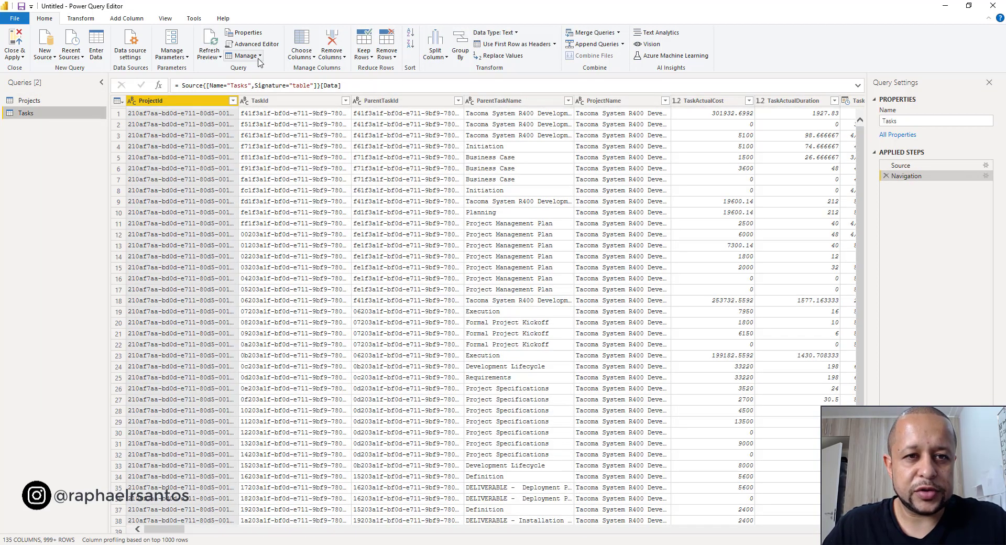
{"action": "left_click", "coordinate": [302, 58]}
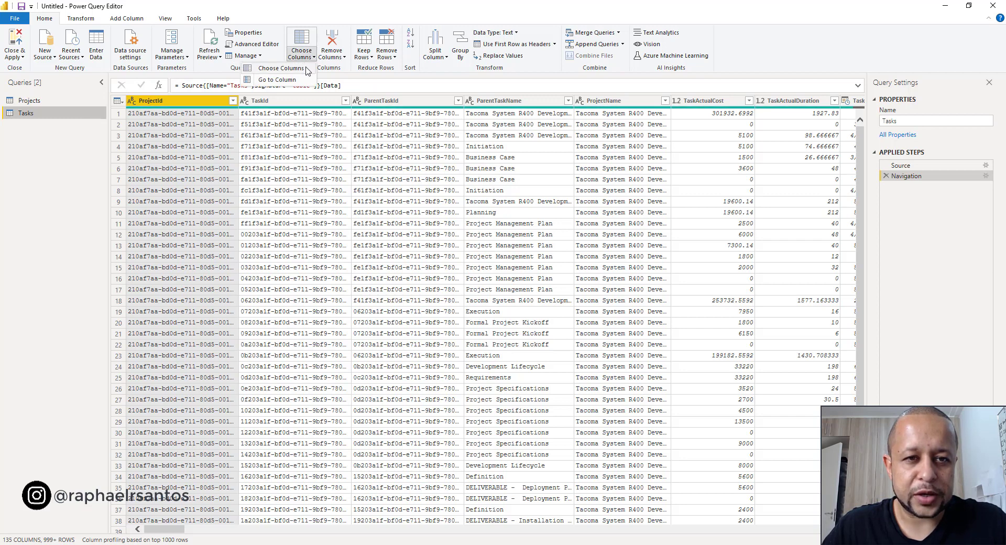
{"action": "left_click", "coordinate": [280, 68]}
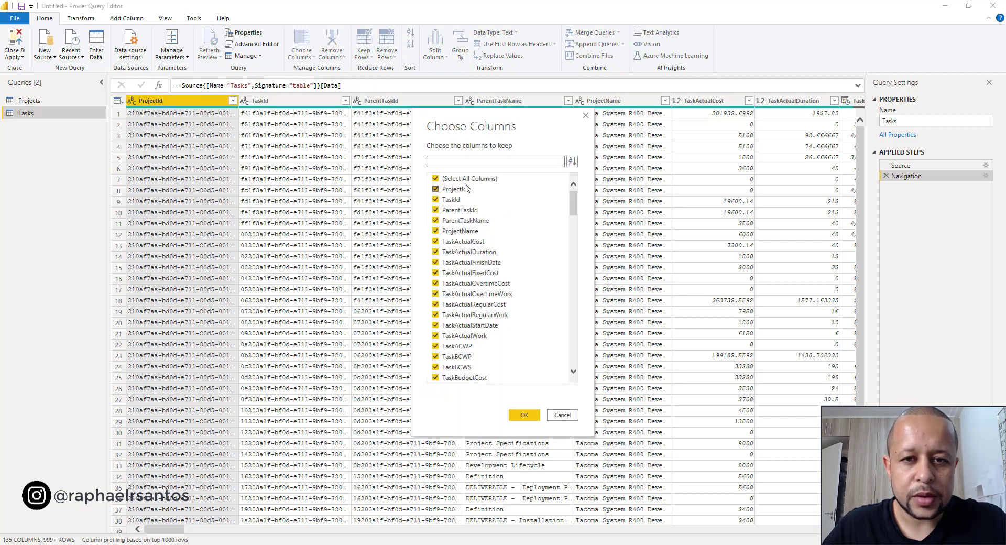
{"action": "left_click", "coordinate": [469, 179]}
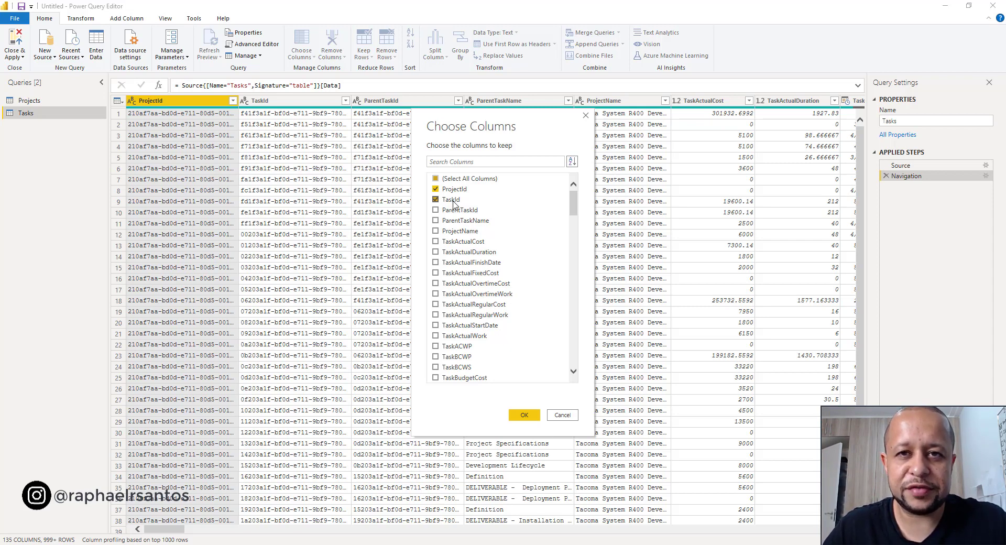
- Add TaskFinishDate, TaskName, TaskOutlineLevel, TaskPercentCompleted and TaskStartDate to the kept columns of the Tasks query and apply the selection
{"action": "scroll", "coordinate": [490, 275], "scroll_direction": "down", "scroll_amount": 5}
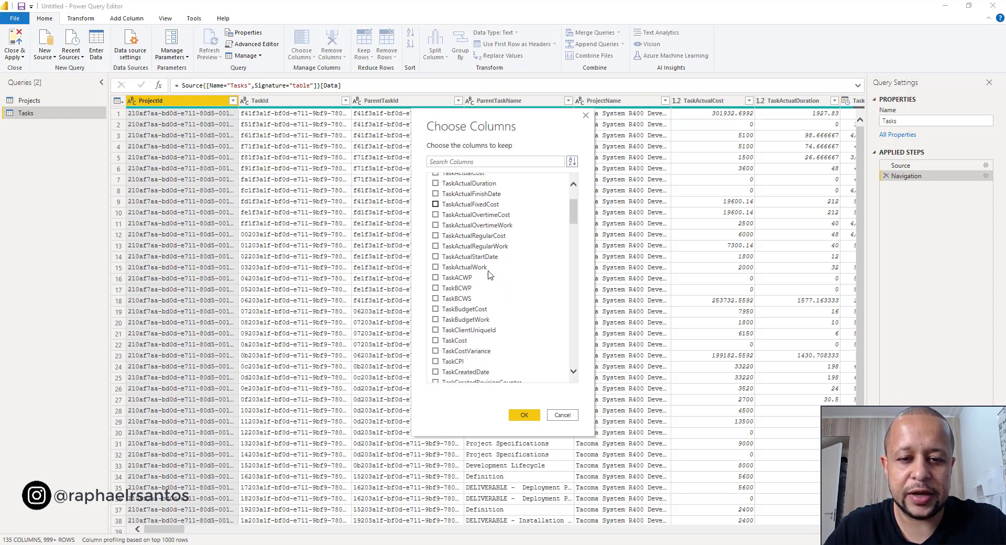
{"action": "scroll", "coordinate": [490, 276], "scroll_direction": "down", "scroll_amount": 2}
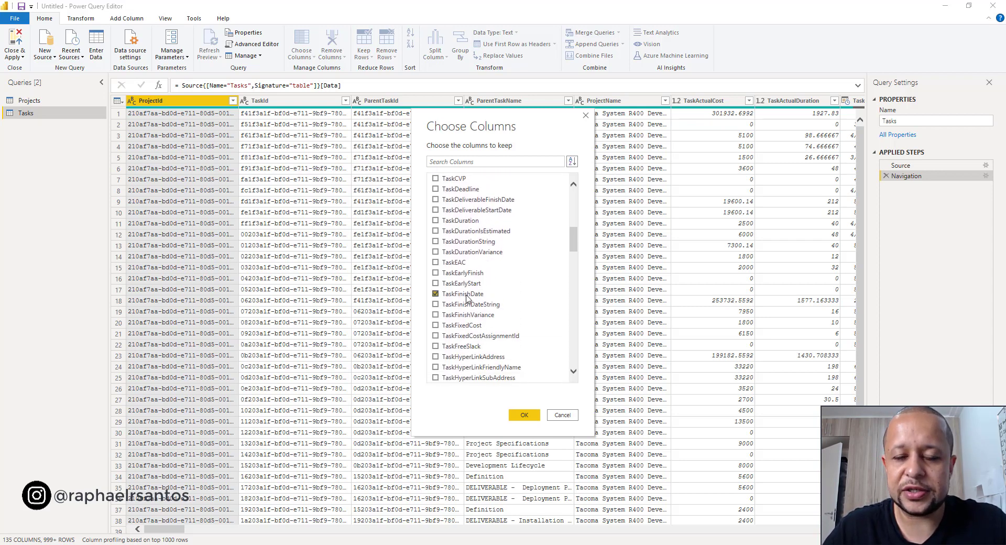
{"action": "scroll", "coordinate": [468, 297], "scroll_direction": "down", "scroll_amount": 7}
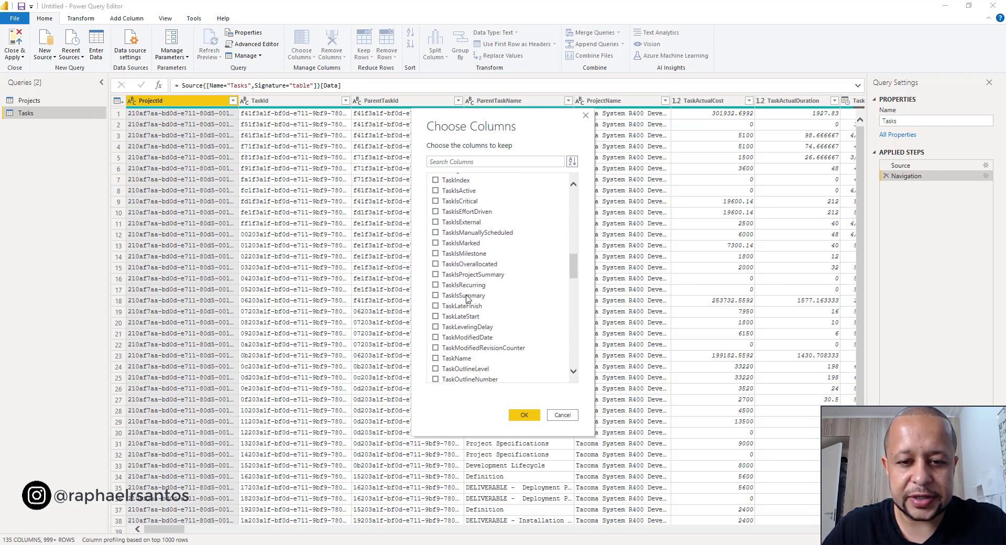
{"action": "scroll", "coordinate": [474, 320], "scroll_direction": "down", "scroll_amount": 3}
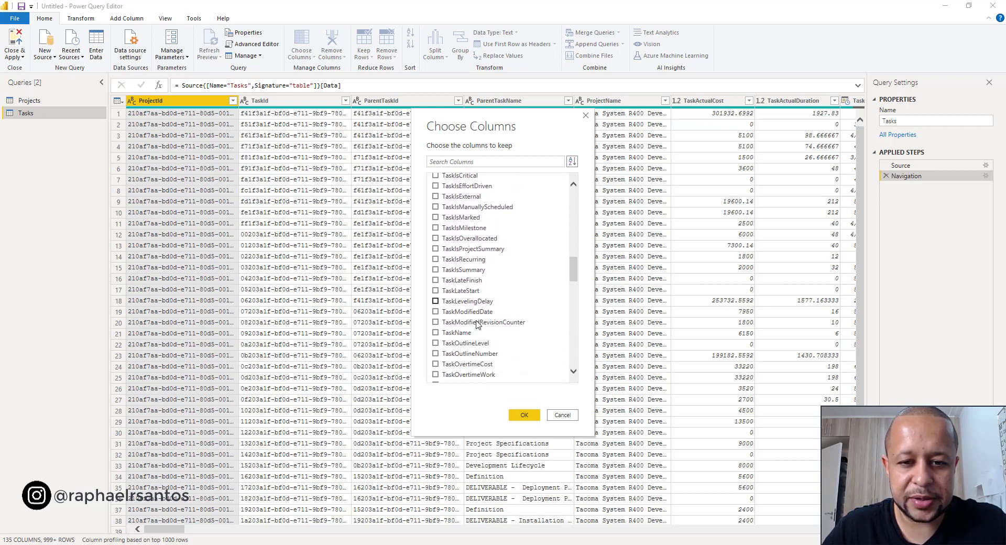
{"action": "scroll", "coordinate": [474, 324], "scroll_direction": "down", "scroll_amount": 5}
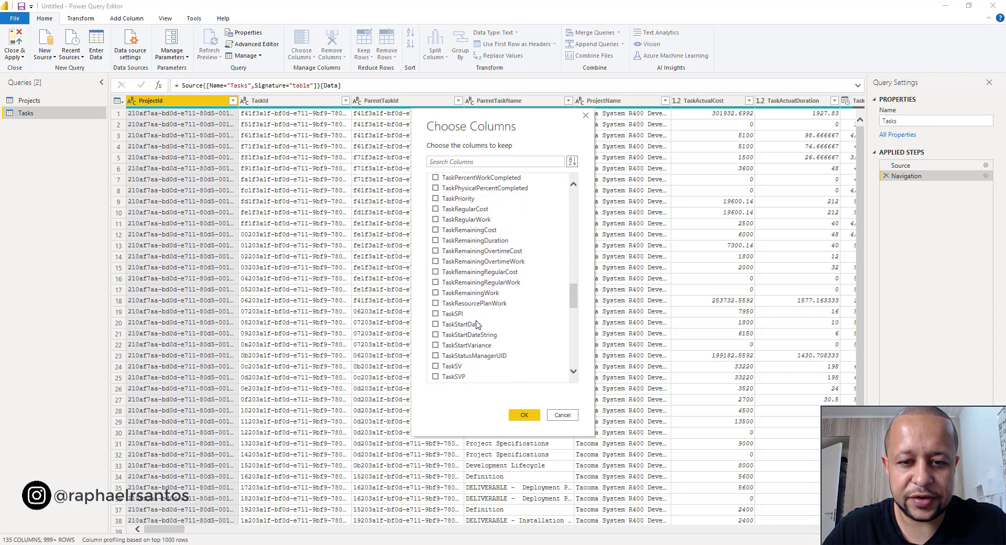
{"action": "scroll", "coordinate": [511, 291], "scroll_direction": "up", "scroll_amount": 5}
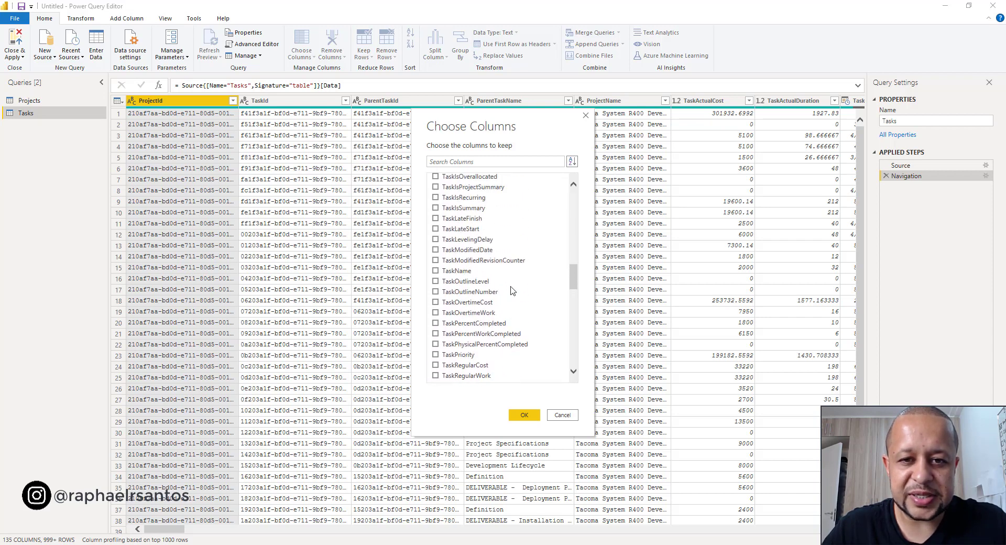
{"action": "left_click", "coordinate": [461, 270]}
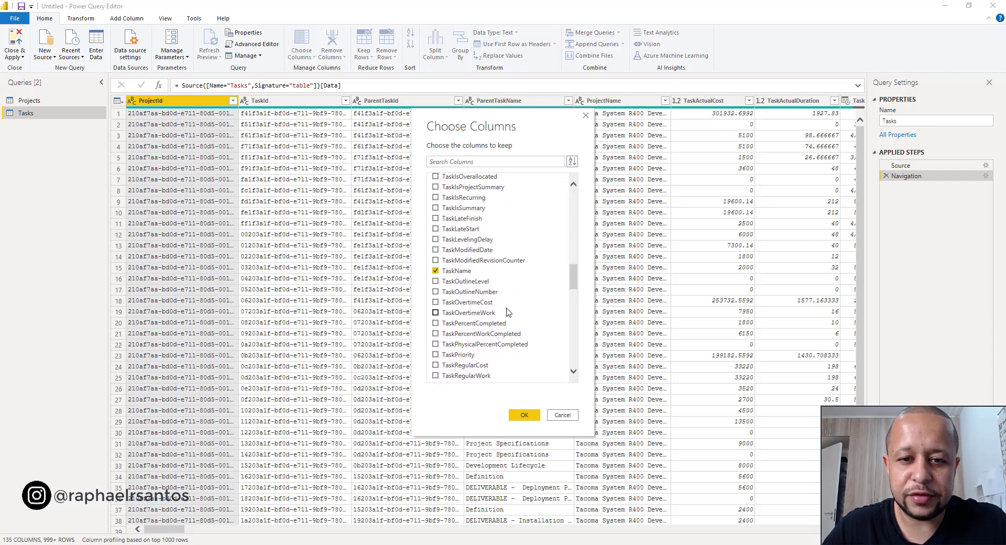
{"action": "scroll", "coordinate": [508, 307], "scroll_direction": "down", "scroll_amount": 2}
{"action": "left_click", "coordinate": [494, 260]}
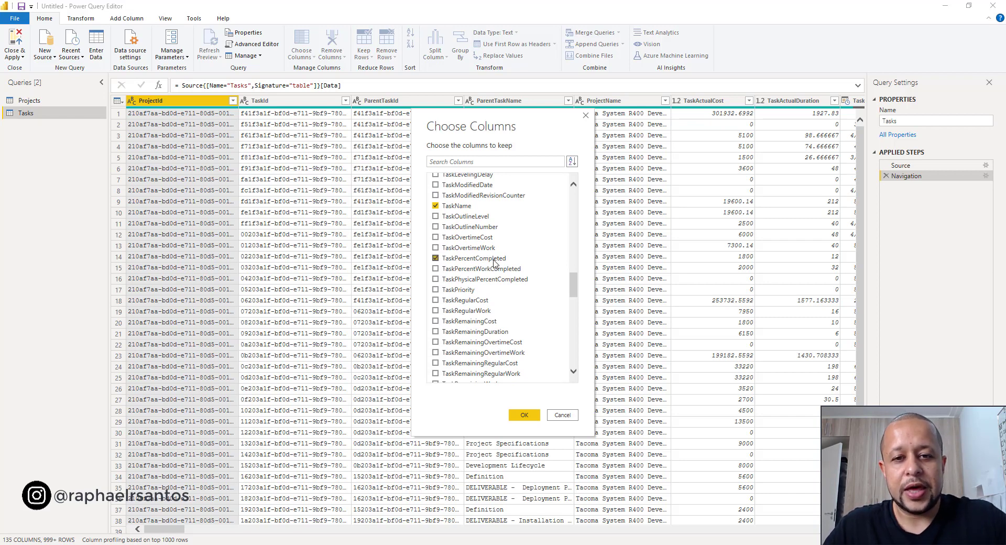
{"action": "left_click", "coordinate": [473, 219]}
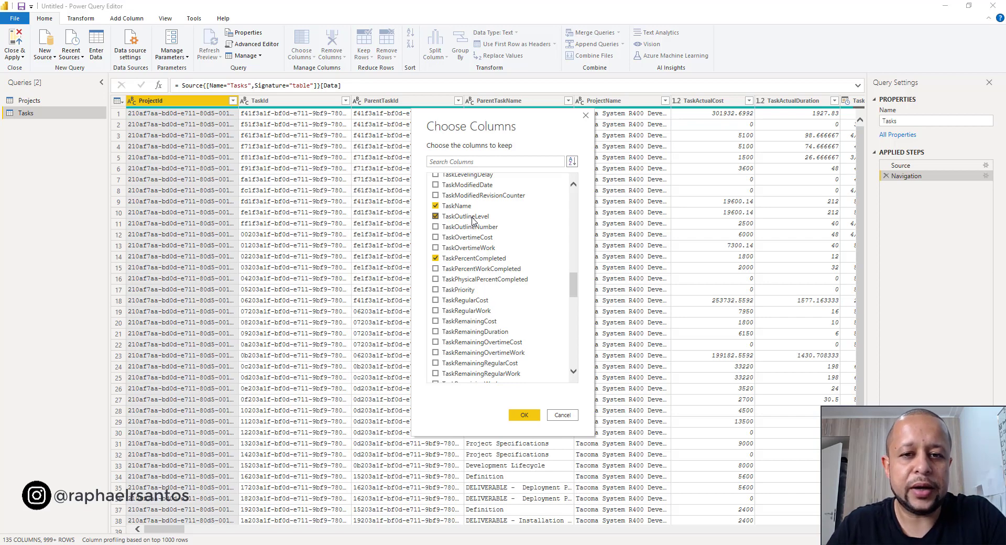
{"action": "left_click", "coordinate": [524, 415]}
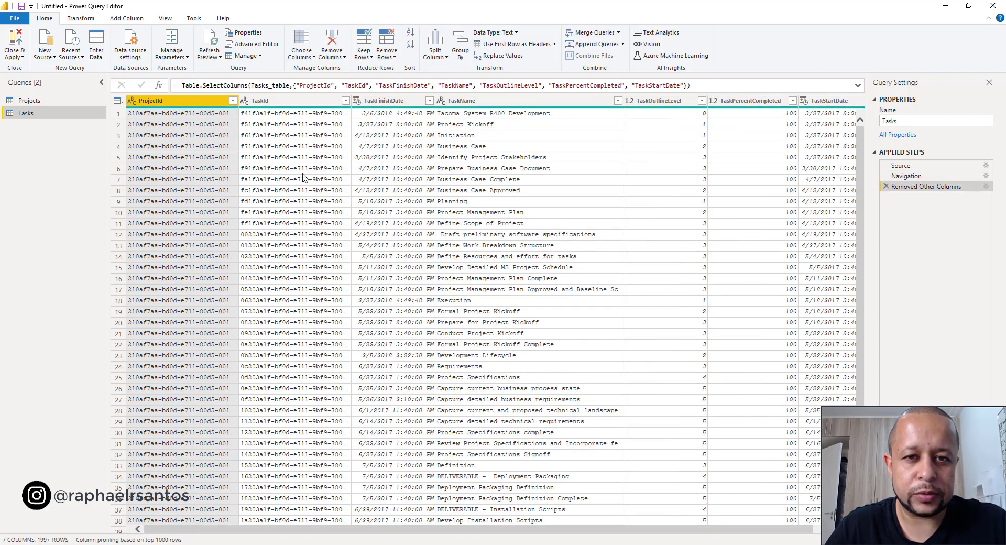
- Switch to Microsoft Project and examine the schedule's outline levels, from Fase 1 - Iniciação to Fase 2 - Planejamento with Escopo expanded
{"action": "scroll", "coordinate": [428, 212], "scroll_direction": "right", "scroll_amount": 1}
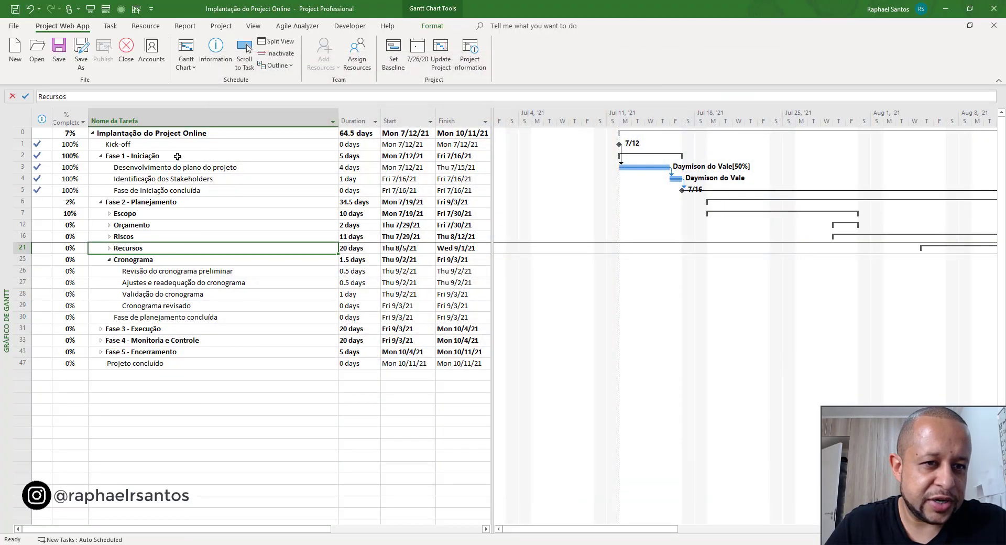
{"action": "left_click", "coordinate": [178, 156]}
{"action": "left_click", "coordinate": [178, 170]}
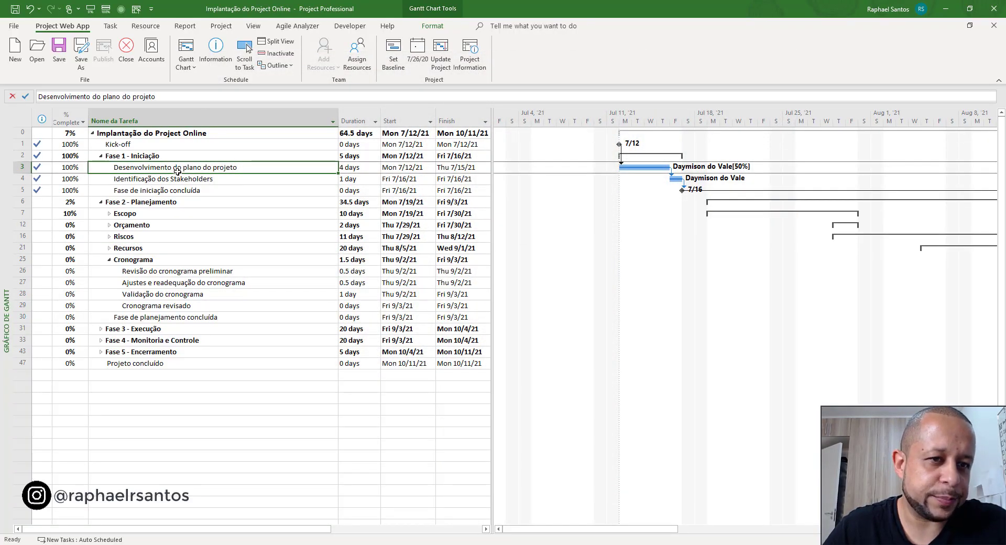
{"action": "left_click", "coordinate": [141, 205]}
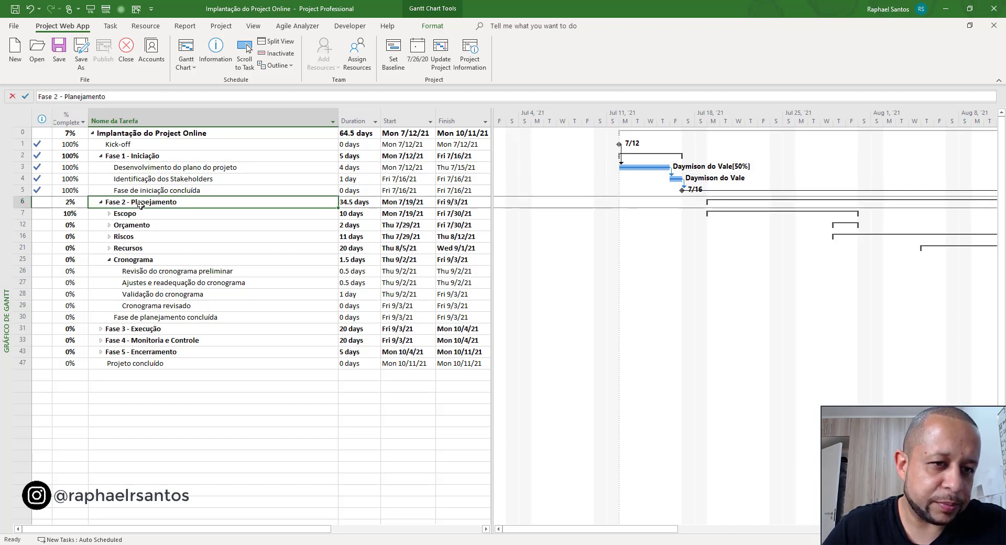
{"action": "left_click", "coordinate": [125, 214]}
{"action": "left_click", "coordinate": [109, 214]}
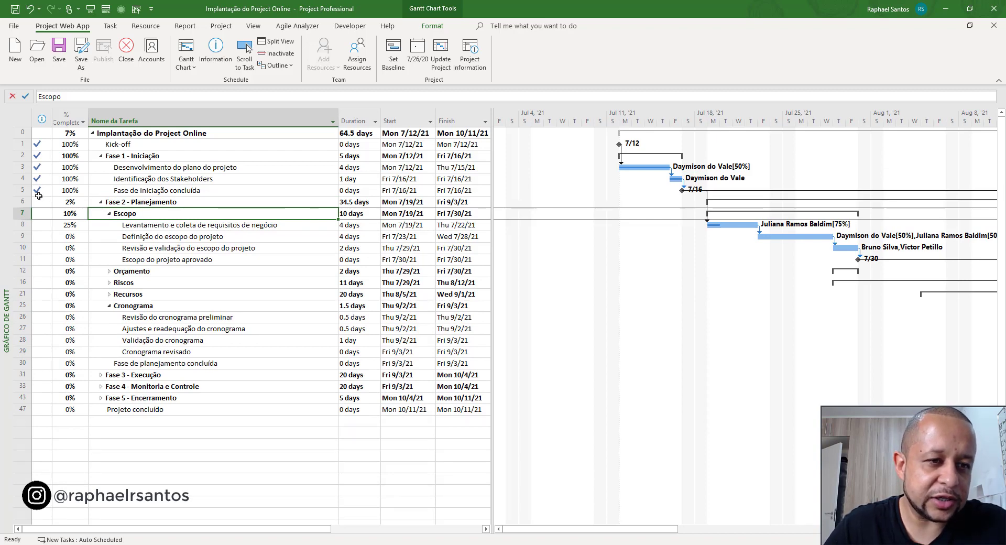
{"action": "left_click_drag", "start_coordinate": [23, 202], "coordinate": [24, 213]}
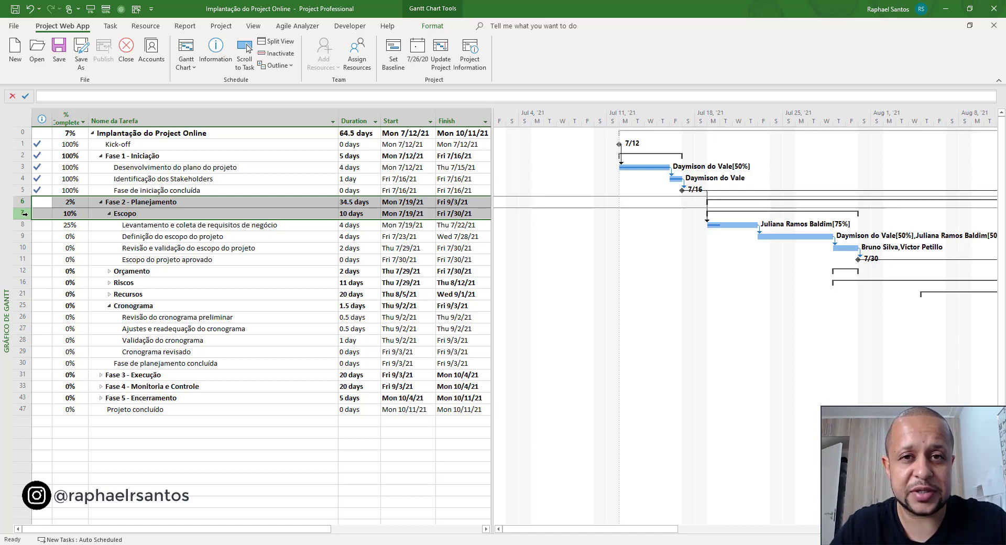
- Switch back to Power Query Editor and filter the Tasks query to rows where TaskOutlineLevel is 1
{"action": "key", "text": "alt+Tab"}
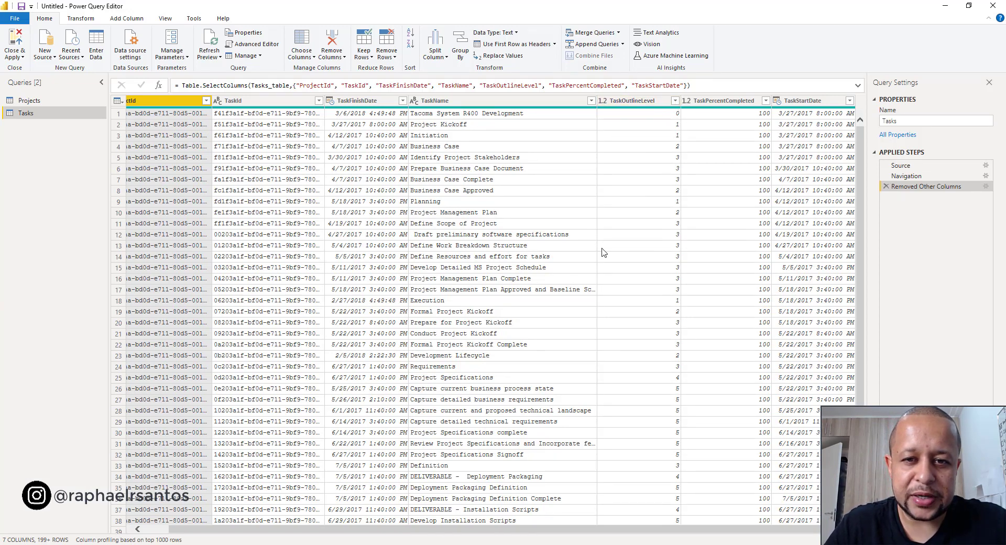
{"action": "left_click", "coordinate": [675, 100]}
{"action": "left_click", "coordinate": [528, 211]}
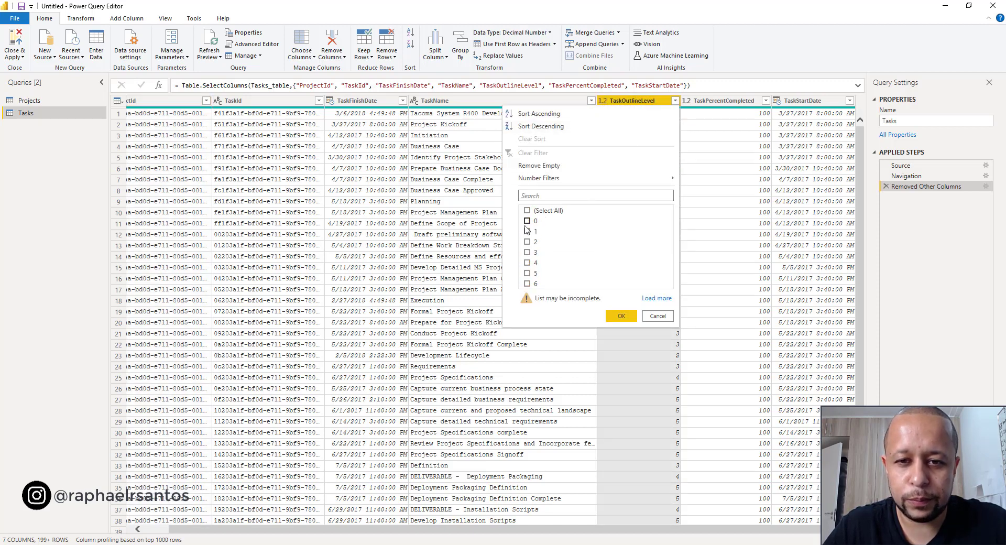
{"action": "left_click", "coordinate": [527, 232]}
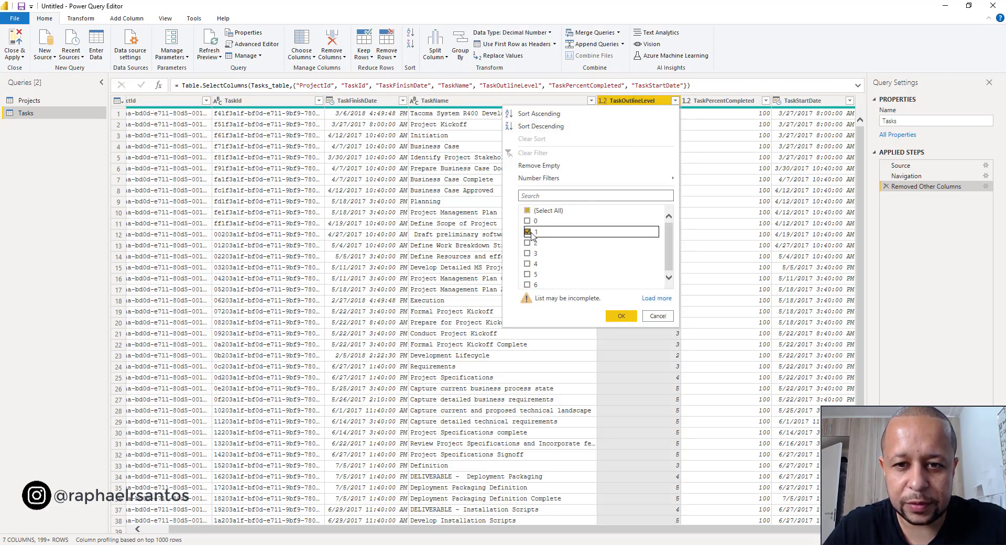
{"action": "left_click", "coordinate": [623, 317]}
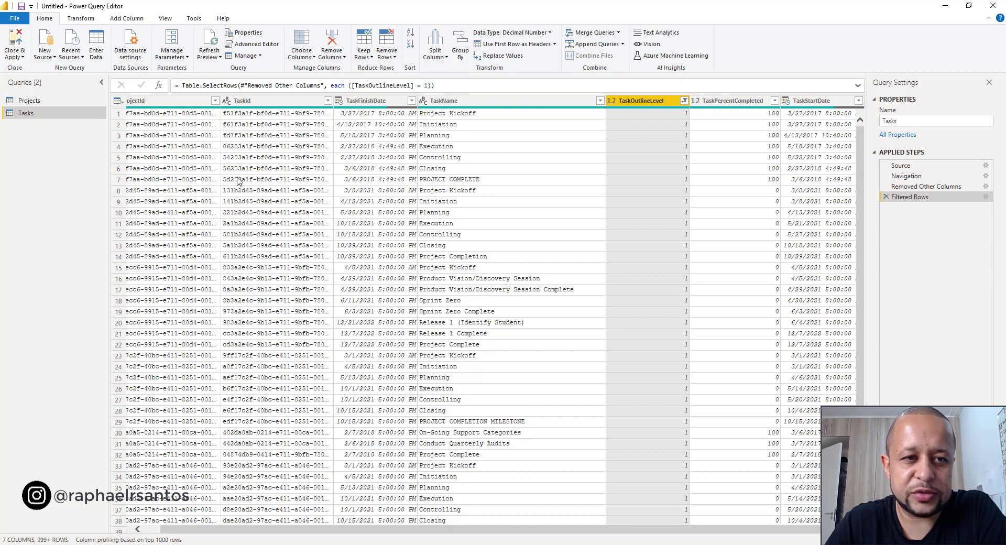
{"action": "scroll", "coordinate": [224, 230], "scroll_direction": "left", "scroll_amount": 1}
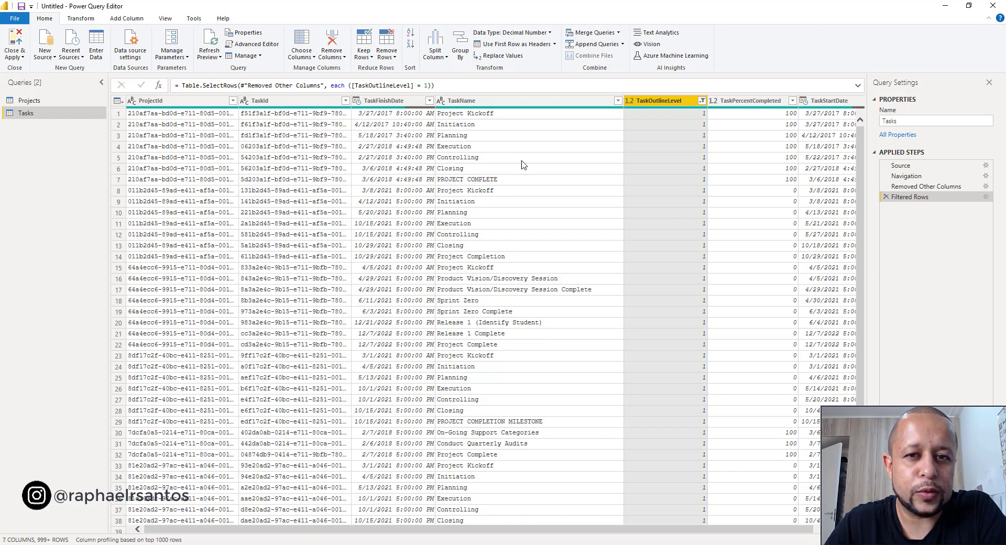
{"action": "scroll", "coordinate": [525, 171], "scroll_direction": "right", "scroll_amount": 1}
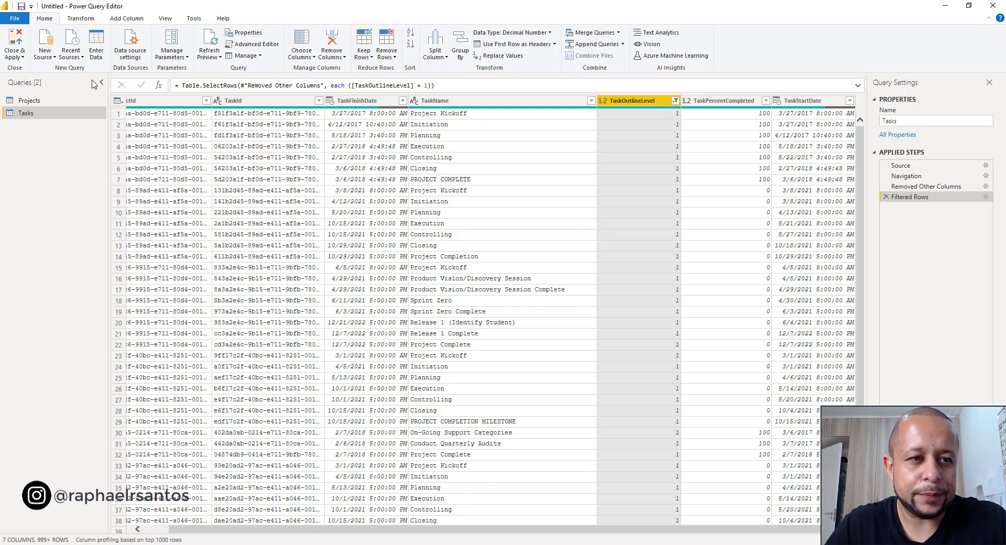
- Duplicate the Tasks query and rename the copy "Tasks (filho)"
{"action": "right_click", "coordinate": [27, 115]}
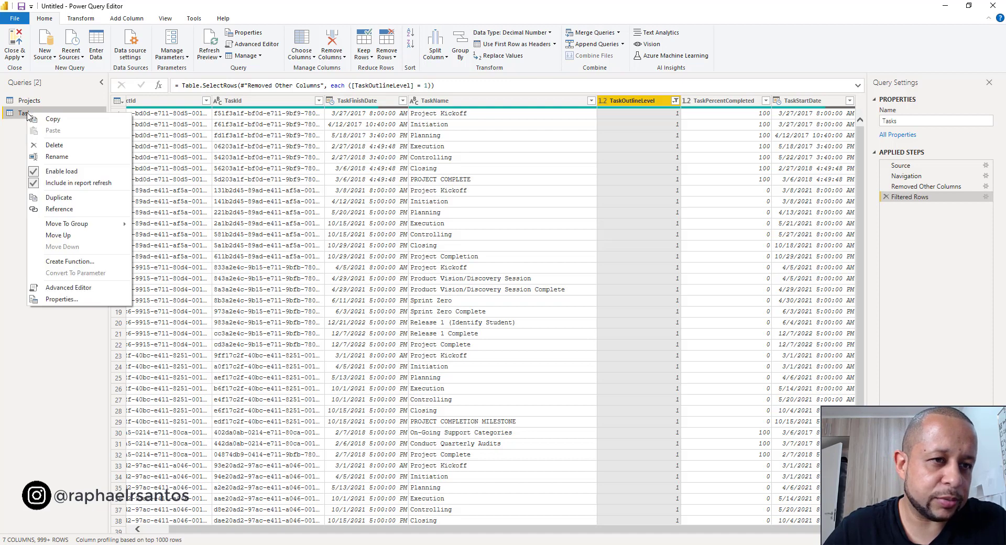
{"action": "left_click", "coordinate": [58, 198]}
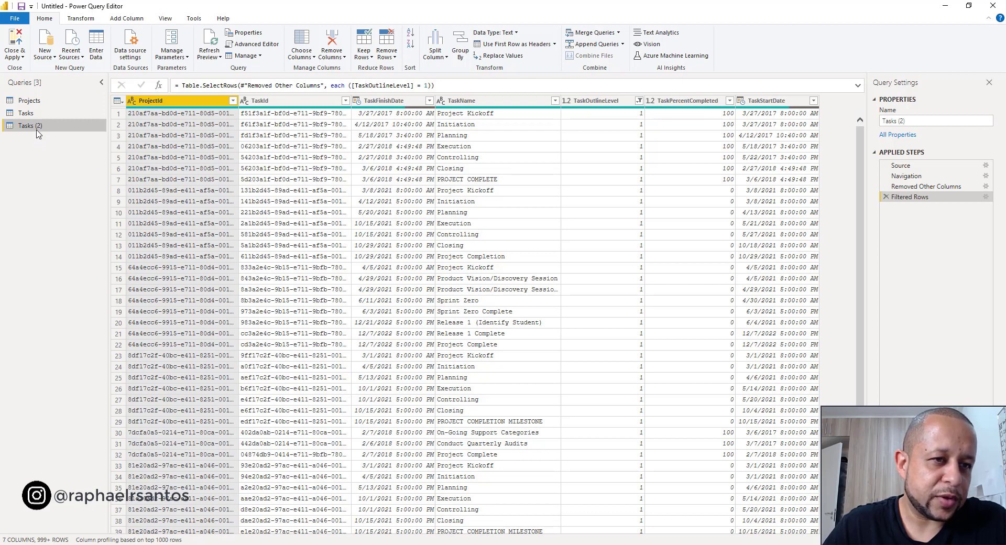
{"action": "double_click", "coordinate": [41, 128]}
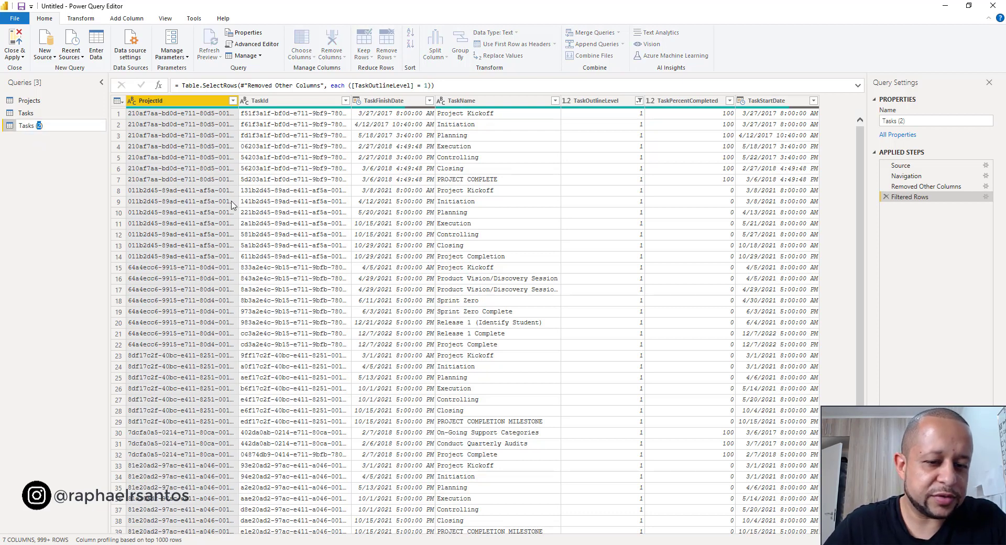
{"action": "type", "text": "filho)"}
{"action": "key", "text": "Return"}
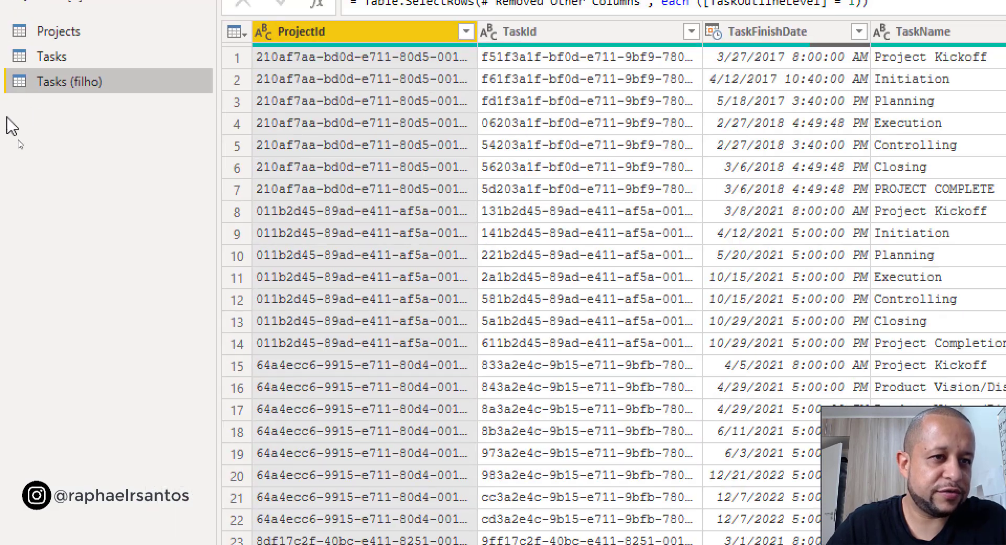
- Rename the original Tasks query as "Tasks (pai)"
{"action": "left_click", "coordinate": [84, 57]}
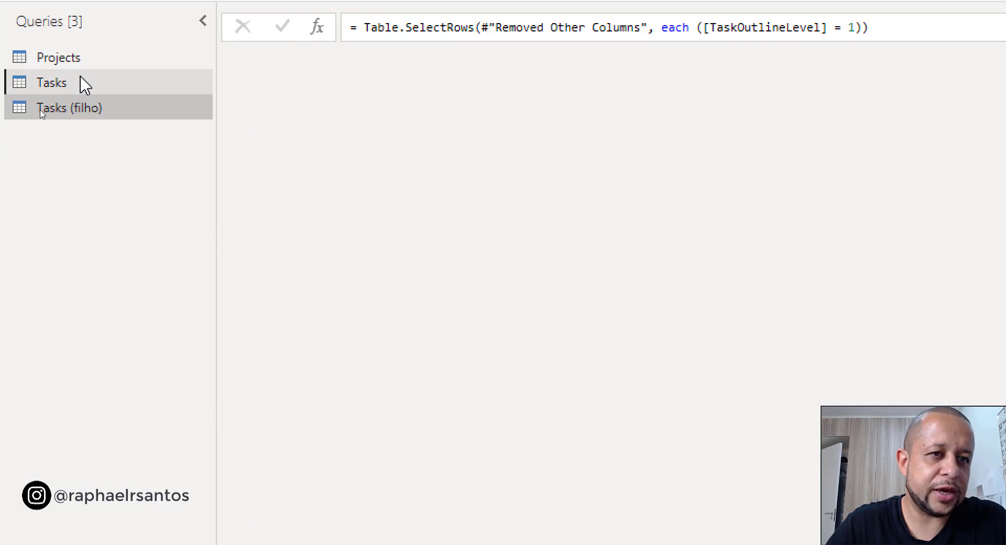
{"action": "double_click", "coordinate": [81, 78]}
{"action": "left_click", "coordinate": [82, 77]}
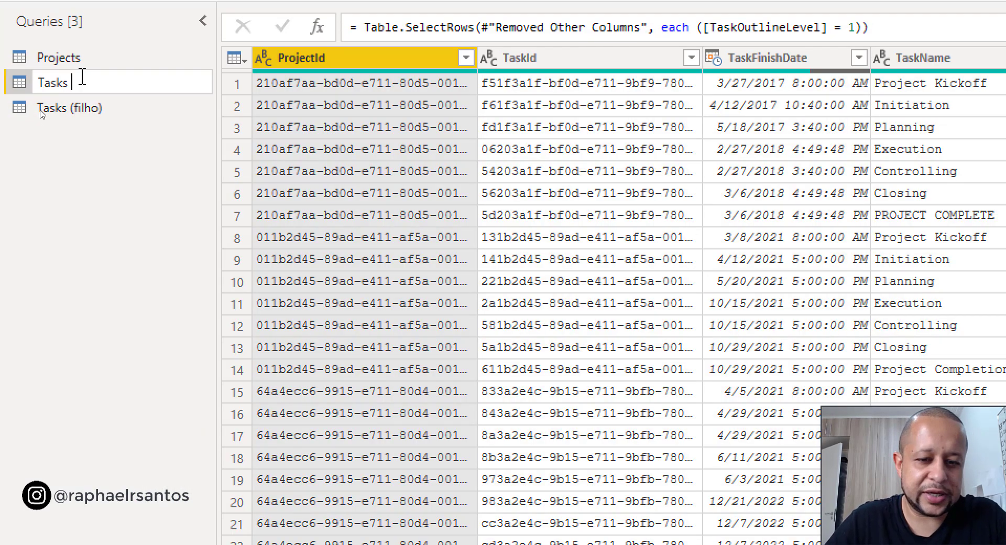
{"action": "type", "text": "(pai"}
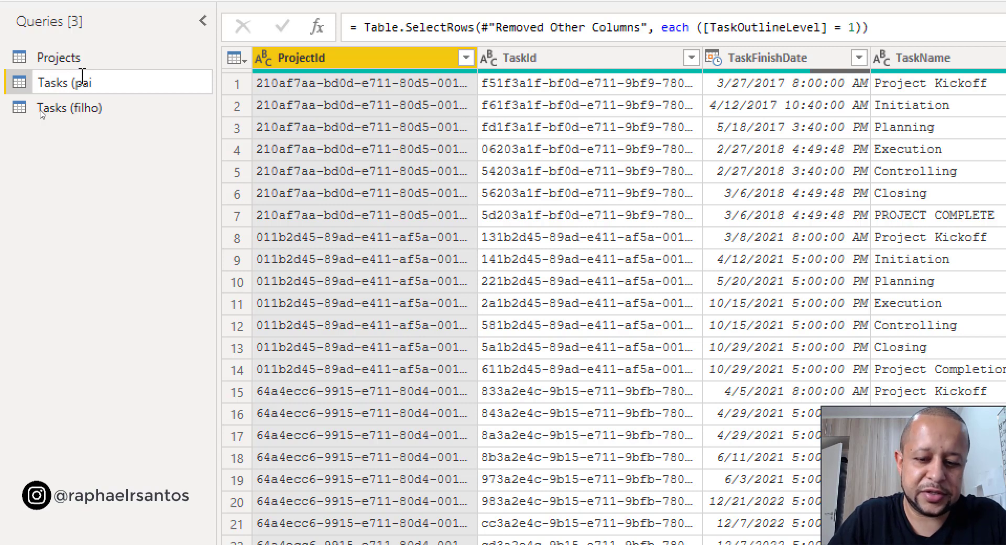
{"action": "key", "text": "Return"}
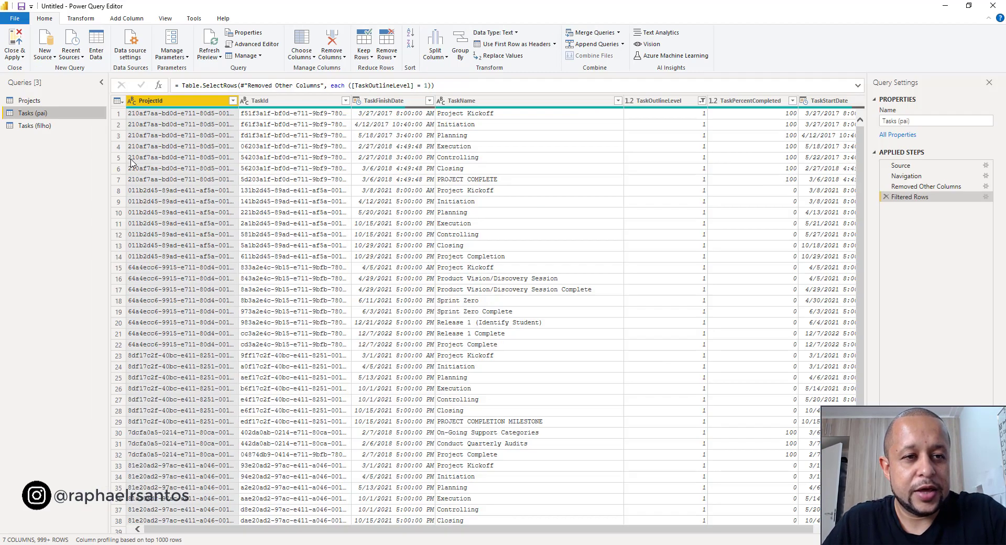
- Edit the Filtered Rows step of the Tasks (filho) query so that TaskOutlineLevel equals 2
{"action": "left_click", "coordinate": [64, 130]}
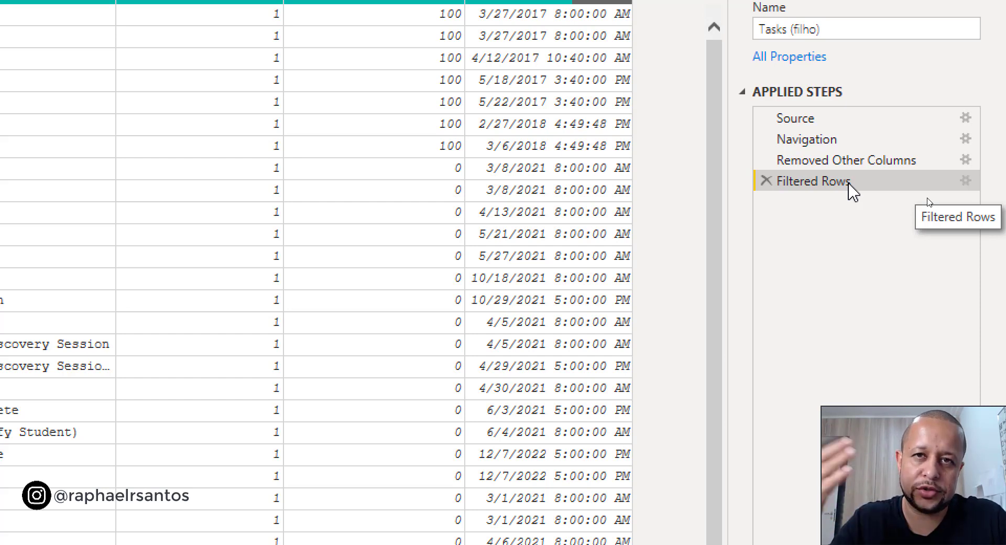
{"action": "left_click", "coordinate": [968, 181]}
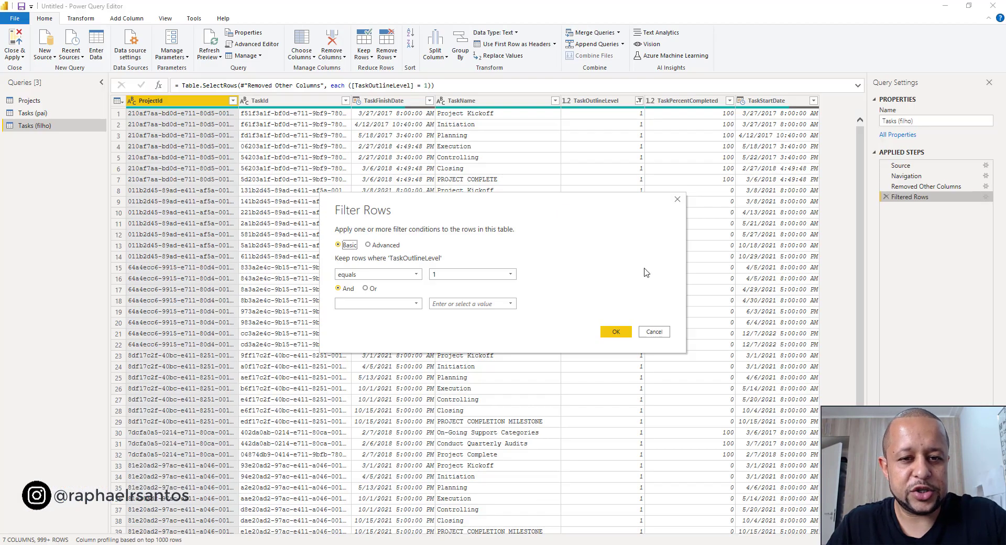
{"action": "left_click", "coordinate": [510, 274]}
{"action": "left_click", "coordinate": [474, 304]}
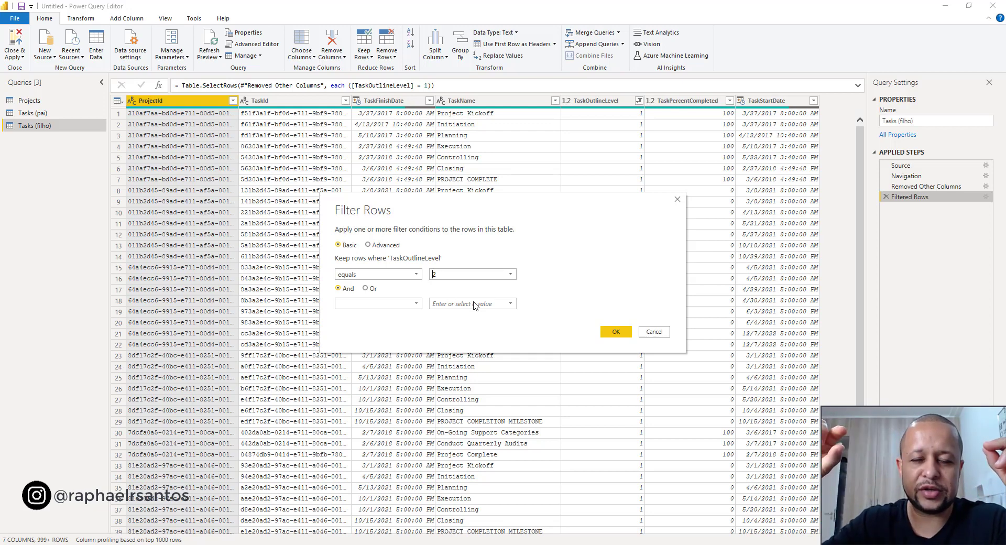
{"action": "left_click", "coordinate": [609, 332]}
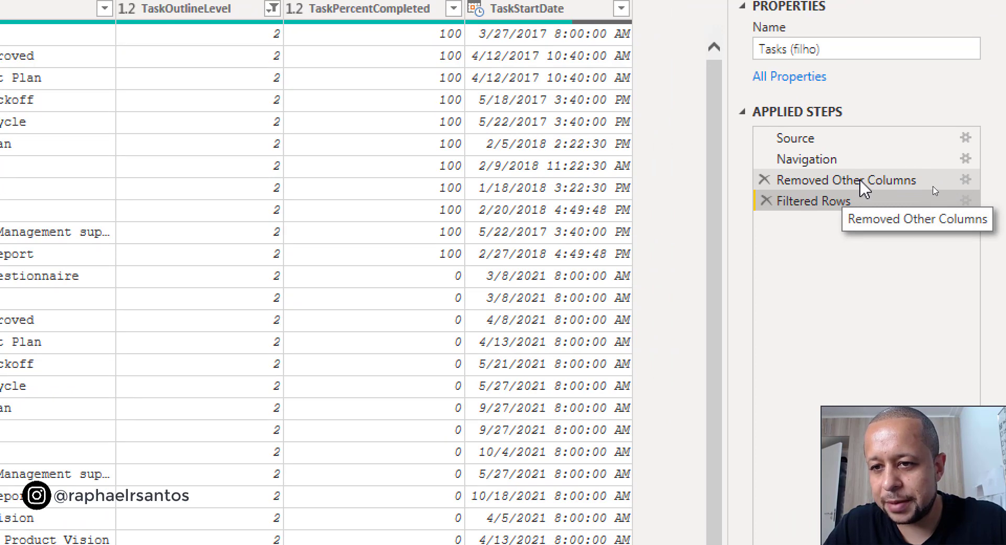
- Edit the Removed Other Columns step of Tasks (filho) to drop ProjectId and keep ParentTaskId
{"action": "left_click", "coordinate": [860, 181]}
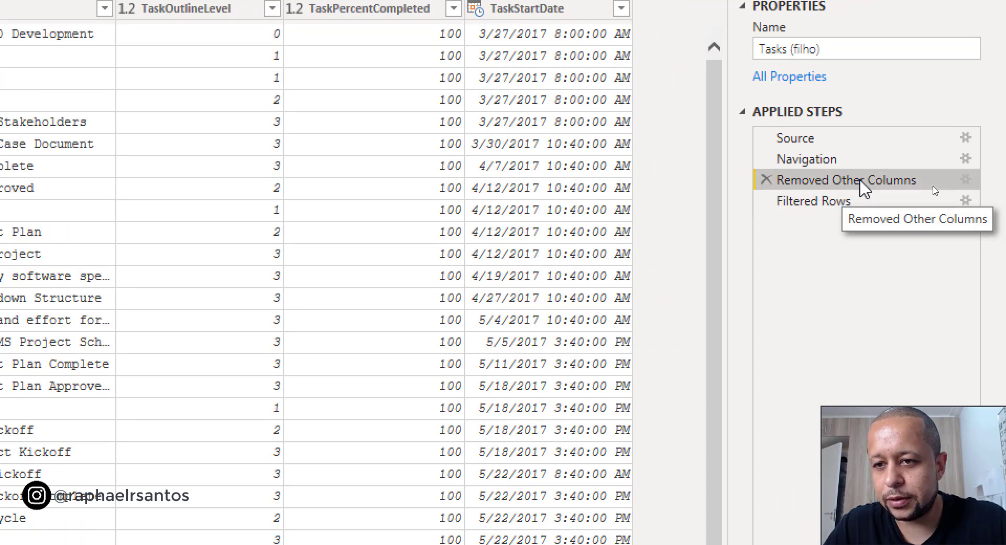
{"action": "left_click", "coordinate": [967, 180]}
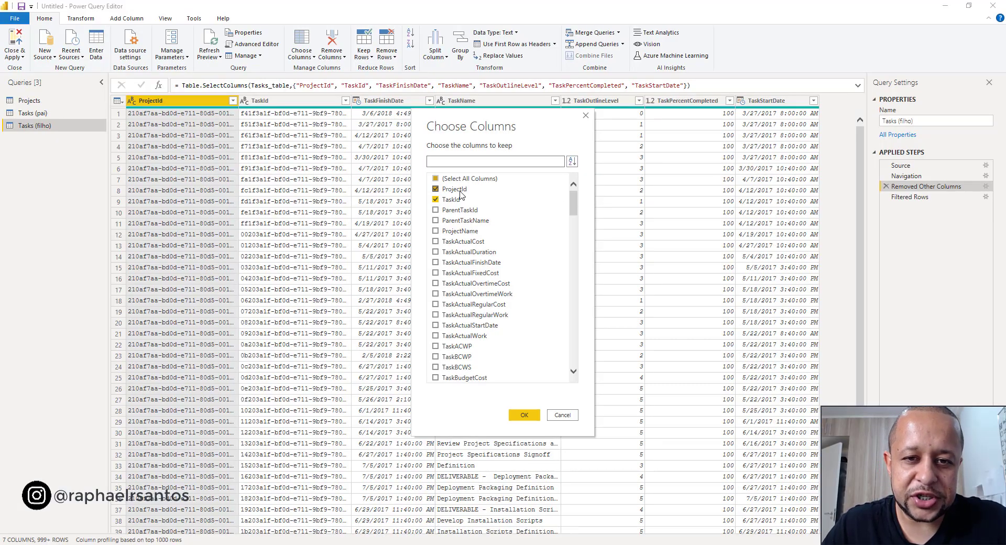
{"action": "left_click", "coordinate": [459, 192]}
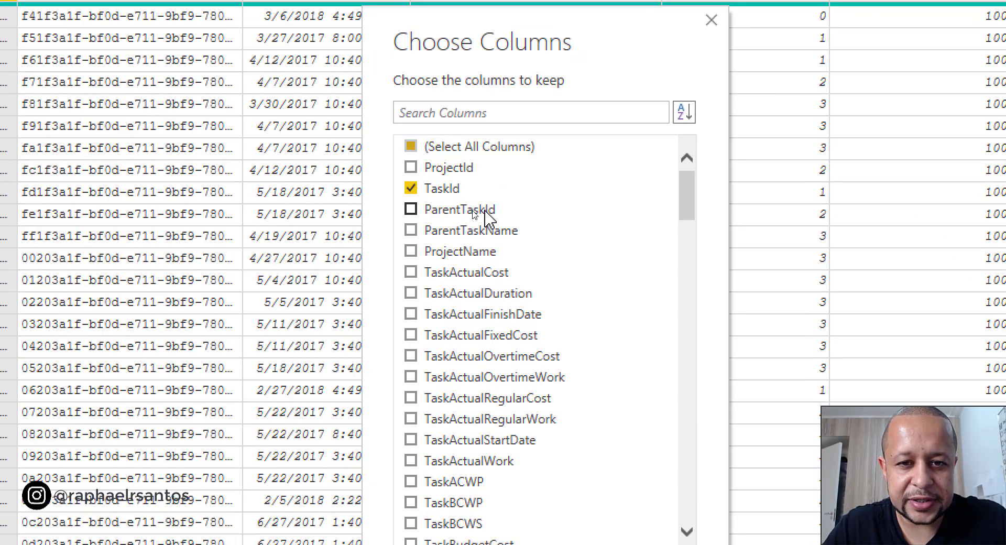
{"action": "left_click", "coordinate": [485, 212]}
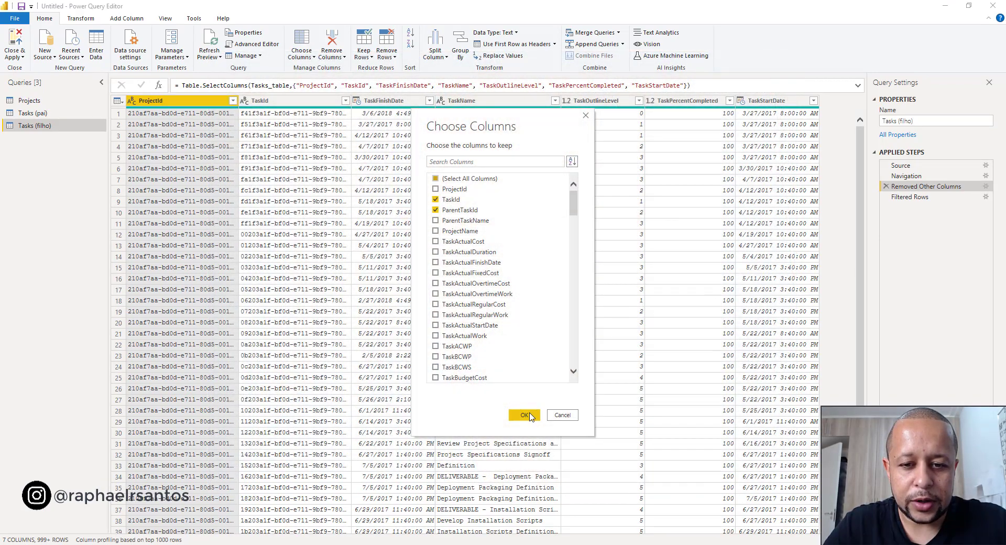
{"action": "left_click", "coordinate": [526, 415]}
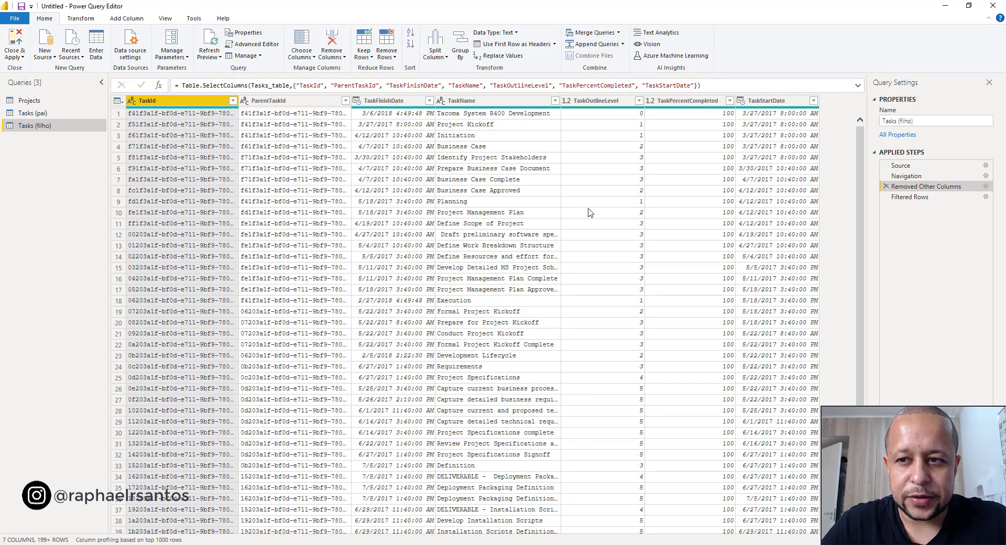
- Return to the filtered rows of Tasks (filho) and compare its ParentTaskId column with TaskId in Tasks (pai)
{"action": "left_click", "coordinate": [909, 201]}
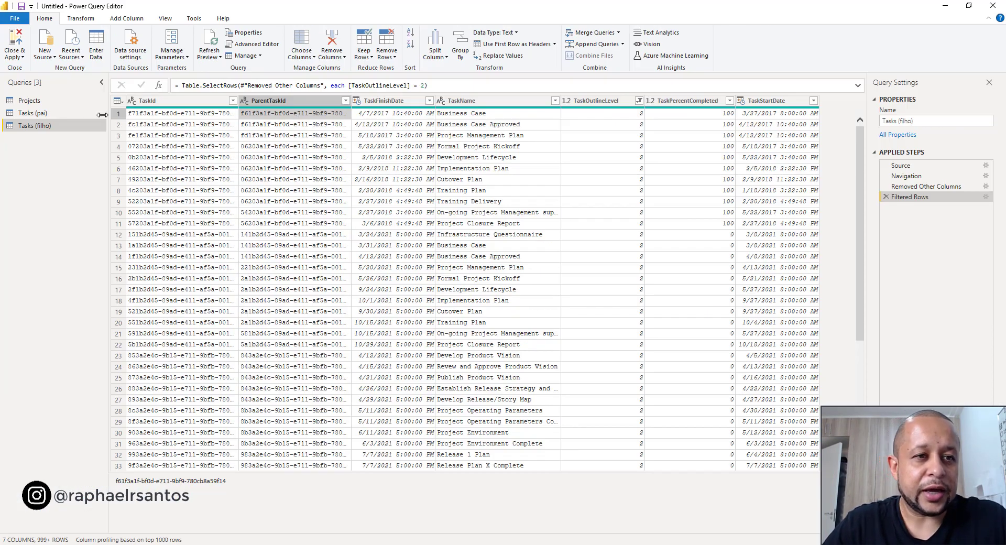
{"action": "left_click", "coordinate": [40, 116]}
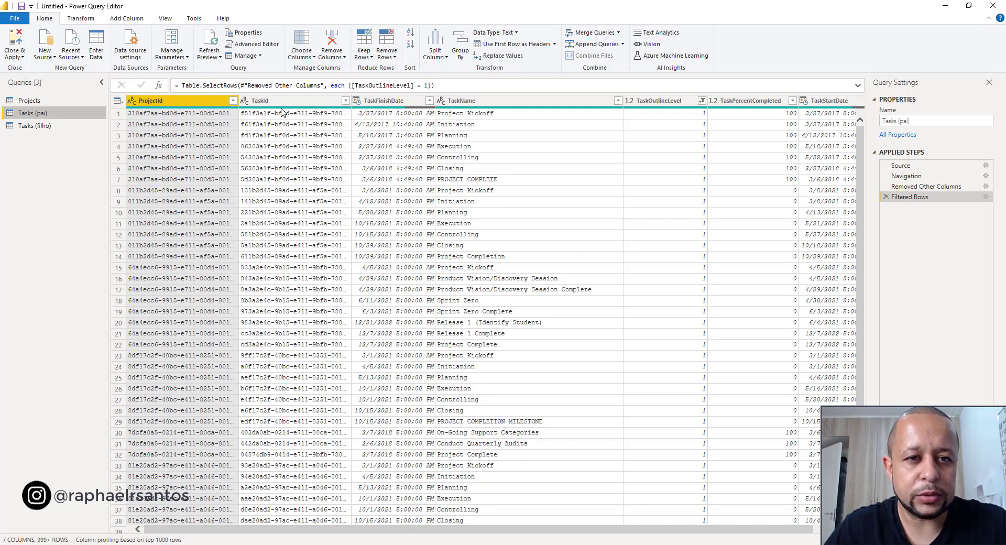
{"action": "left_click", "coordinate": [299, 117]}
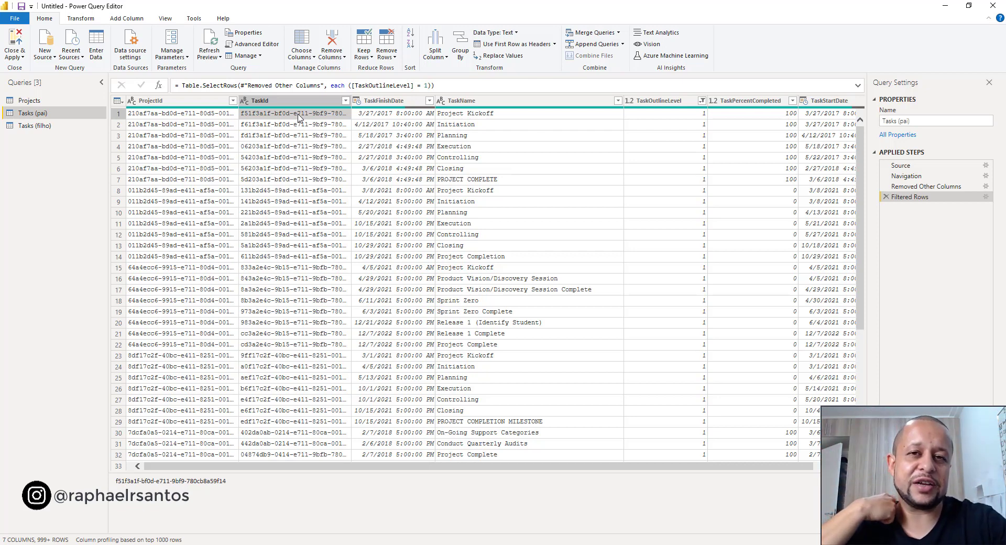
{"action": "left_click", "coordinate": [57, 127]}
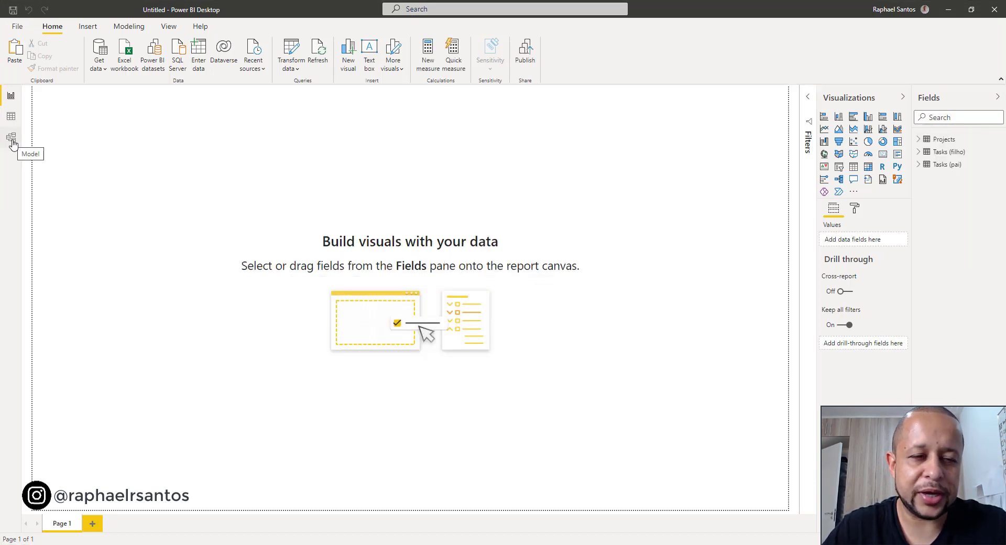
- In the model view, rearrange the two task tables and relate ParentTaskId of Tasks (filho) to TaskId of Tasks (pai)
{"action": "left_click", "coordinate": [12, 140]}
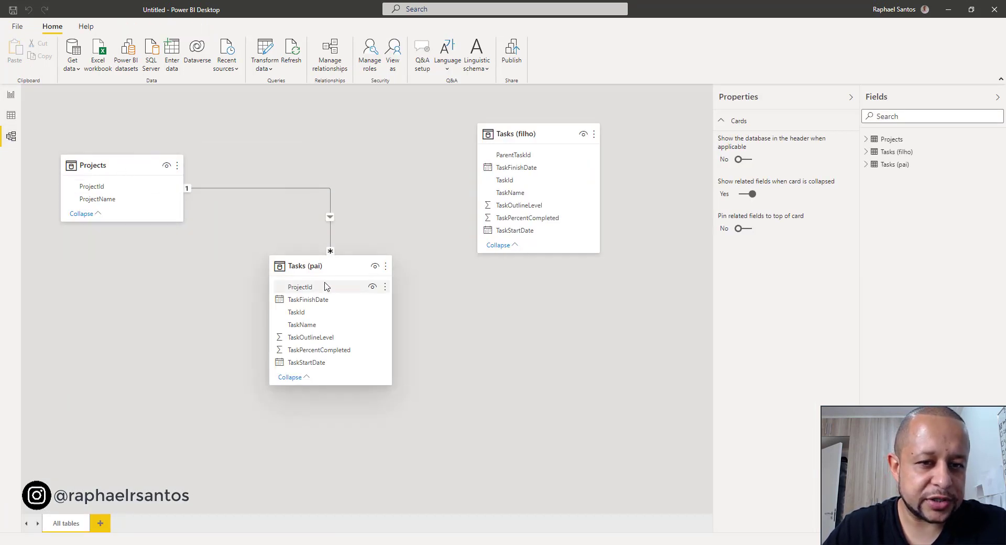
{"action": "left_click_drag", "start_coordinate": [331, 270], "coordinate": [295, 264]}
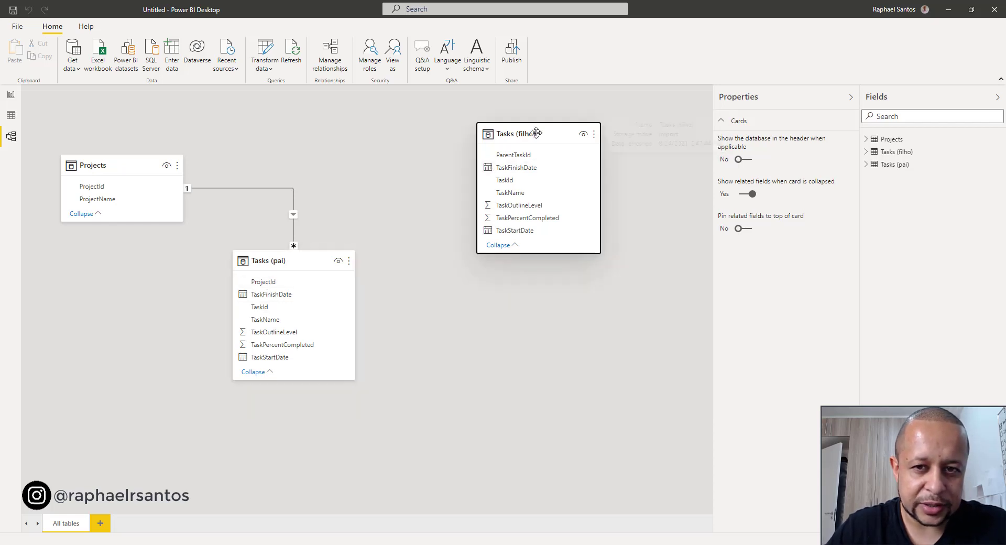
{"action": "left_click_drag", "start_coordinate": [539, 132], "coordinate": [465, 366]}
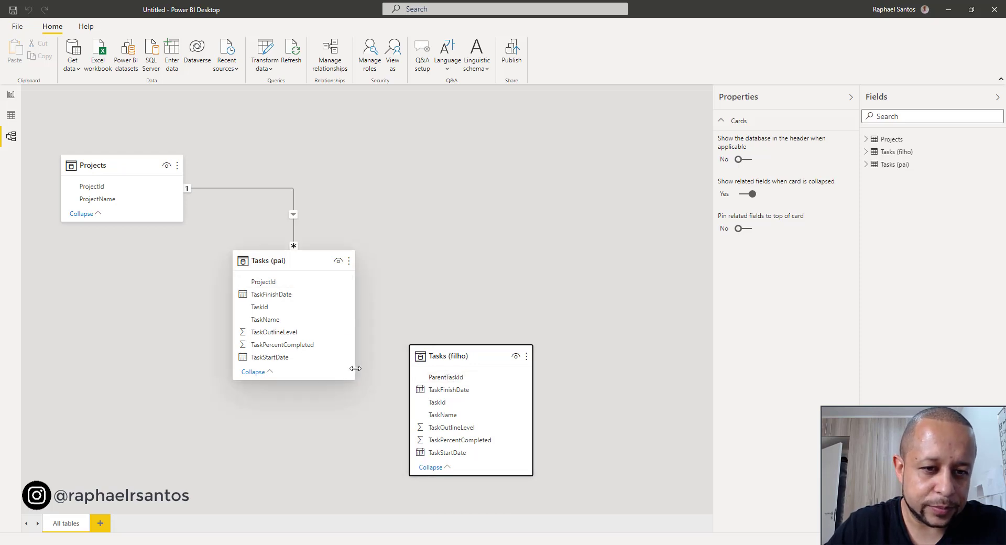
{"action": "left_click", "coordinate": [454, 381]}
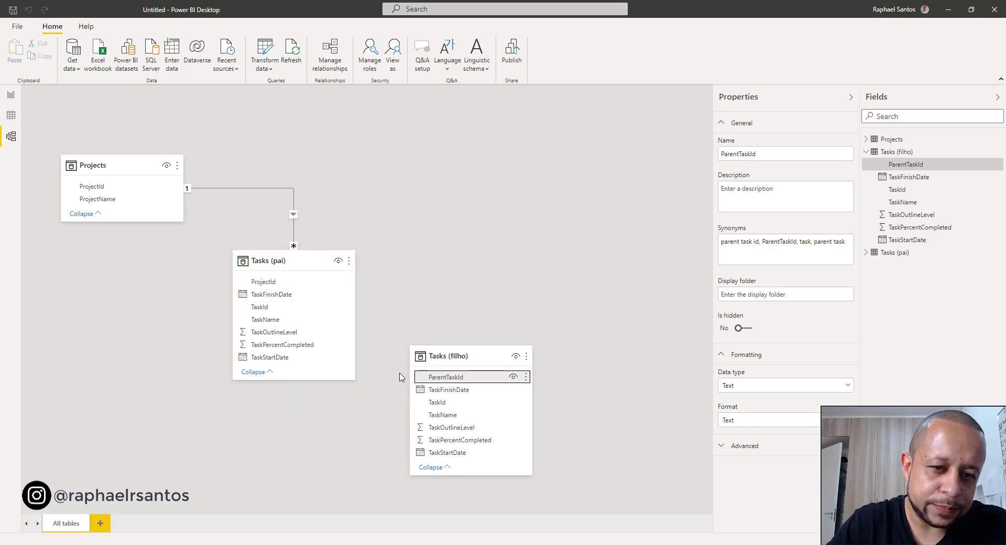
{"action": "left_click_drag", "start_coordinate": [445, 381], "coordinate": [300, 314]}
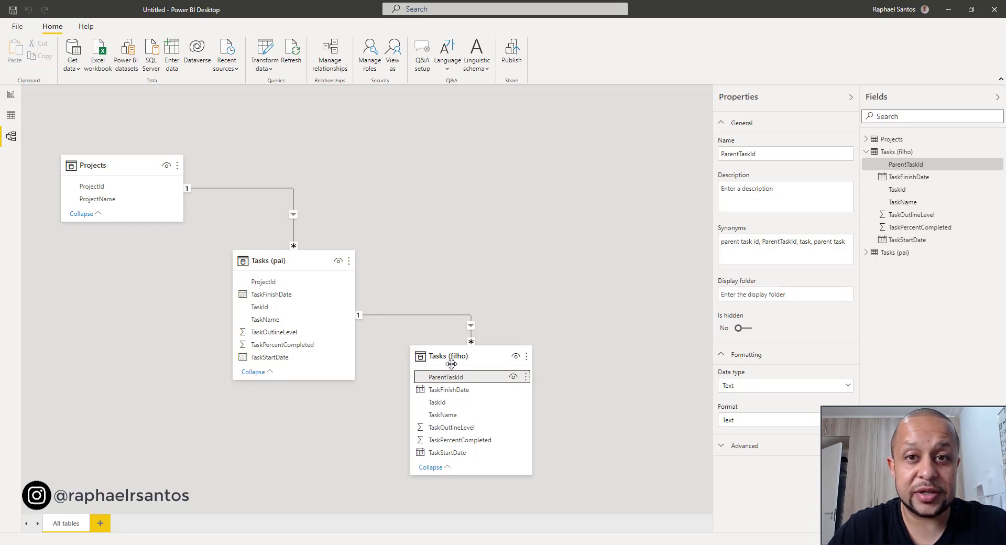
- Add a matrix visual to the report page and enlarge it to more than half the page width
{"action": "left_click", "coordinate": [10, 97]}
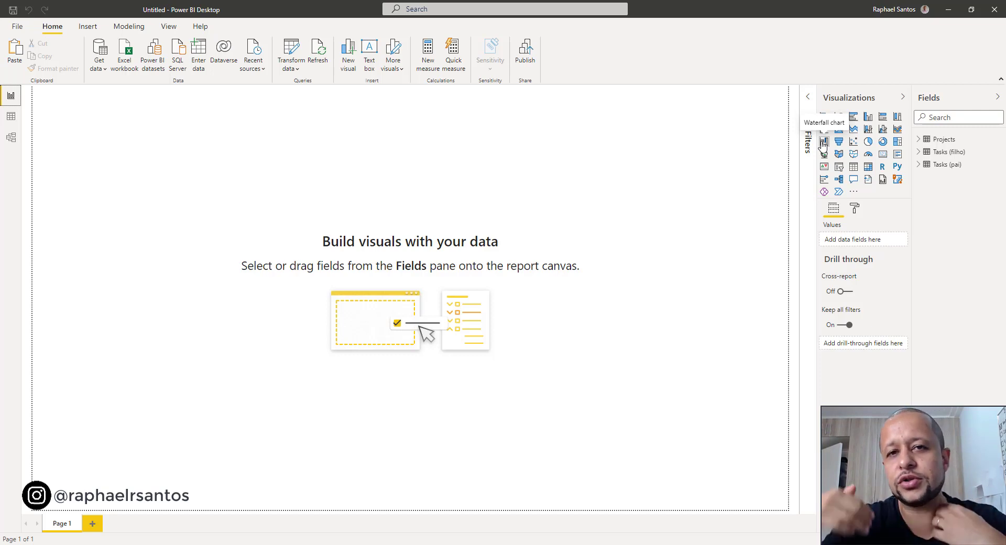
{"action": "left_click", "coordinate": [868, 167]}
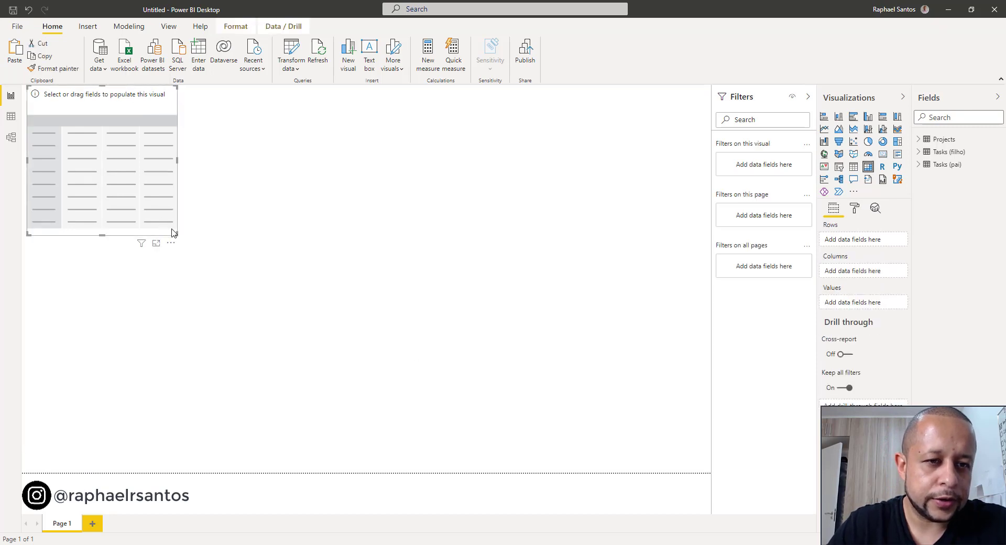
{"action": "left_click_drag", "start_coordinate": [176, 233], "coordinate": [453, 362]}
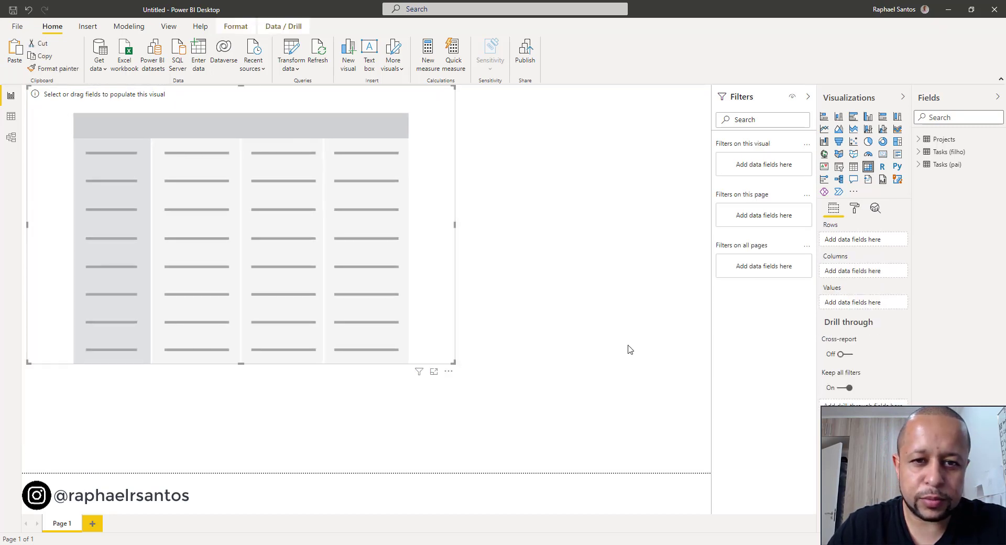
- Add ProjectName from the Projects table to the matrix rows
{"action": "left_click", "coordinate": [922, 142]}
{"action": "left_click", "coordinate": [921, 143]}
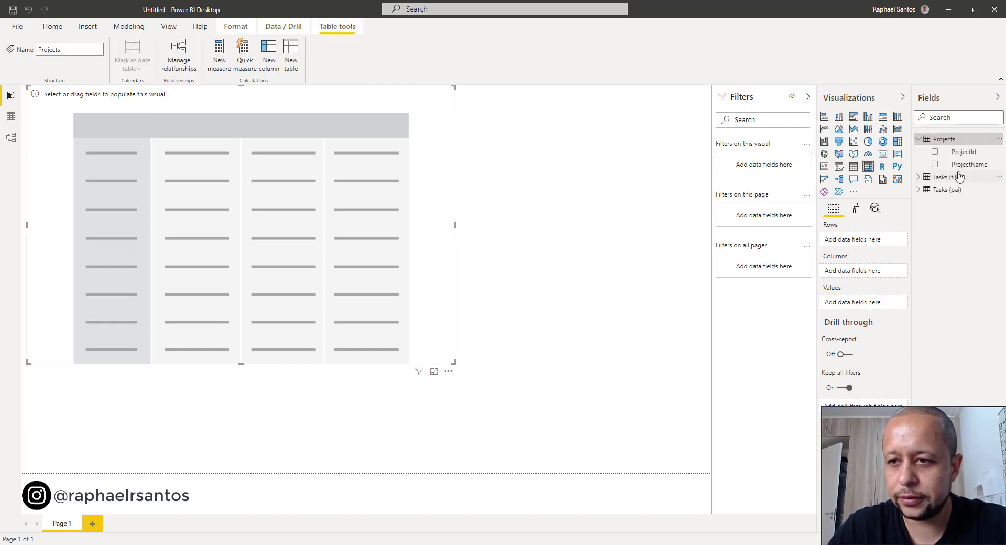
{"action": "left_click_drag", "start_coordinate": [969, 167], "coordinate": [880, 242]}
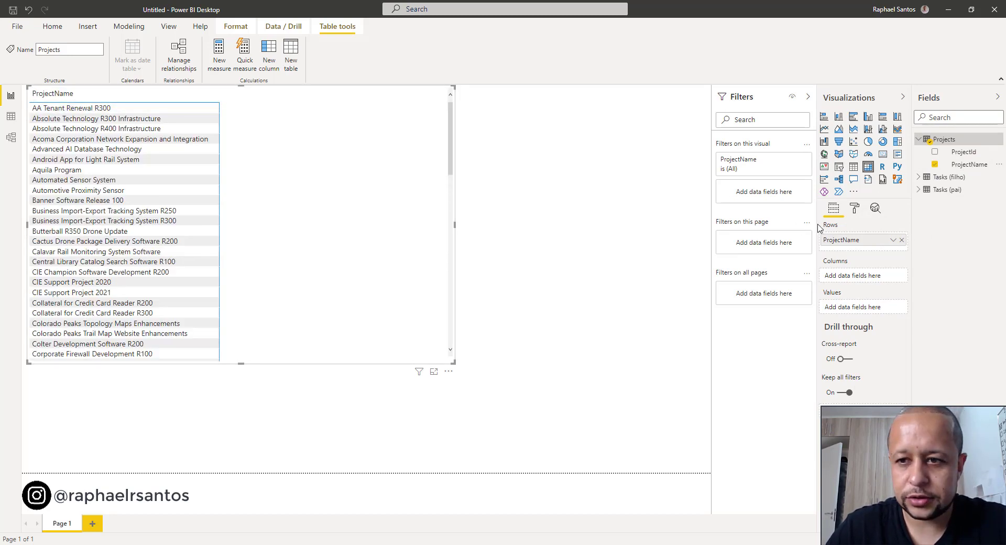
- Increase the text size of the matrix's row headers and enlarge the visual to nearly the full page height
{"action": "left_click", "coordinate": [855, 210]}
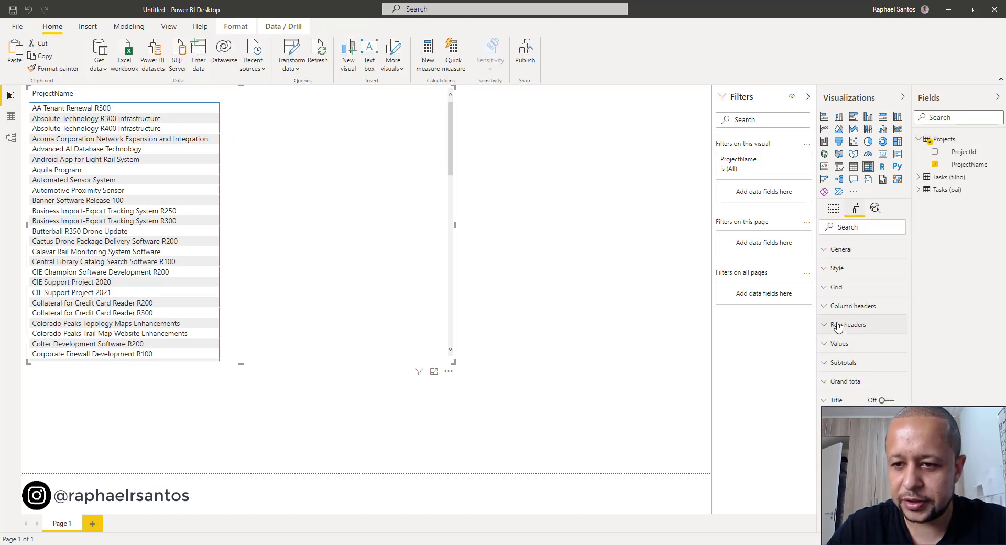
{"action": "left_click", "coordinate": [839, 325]}
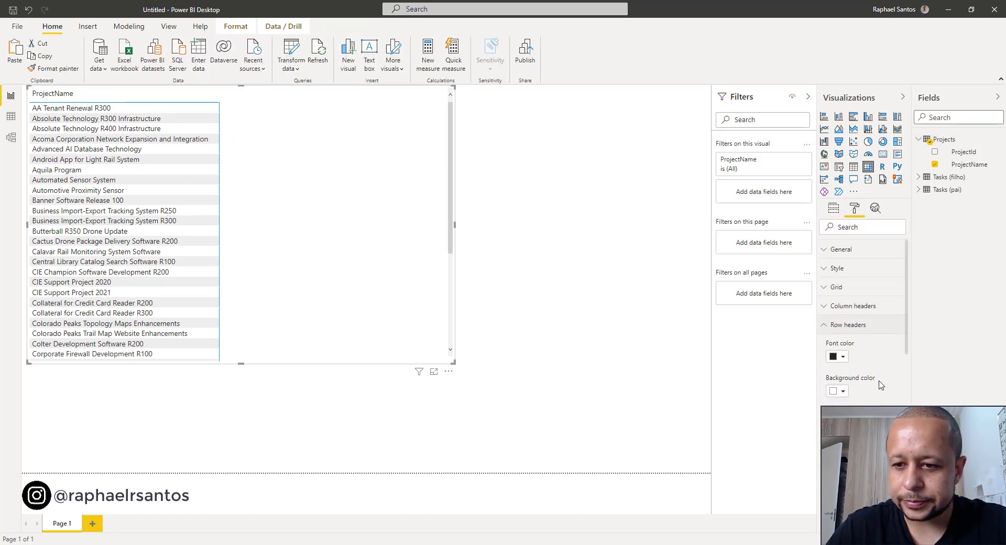
{"action": "scroll", "coordinate": [876, 387], "scroll_direction": "down", "scroll_amount": 2}
{"action": "scroll", "coordinate": [876, 393], "scroll_direction": "down", "scroll_amount": 3}
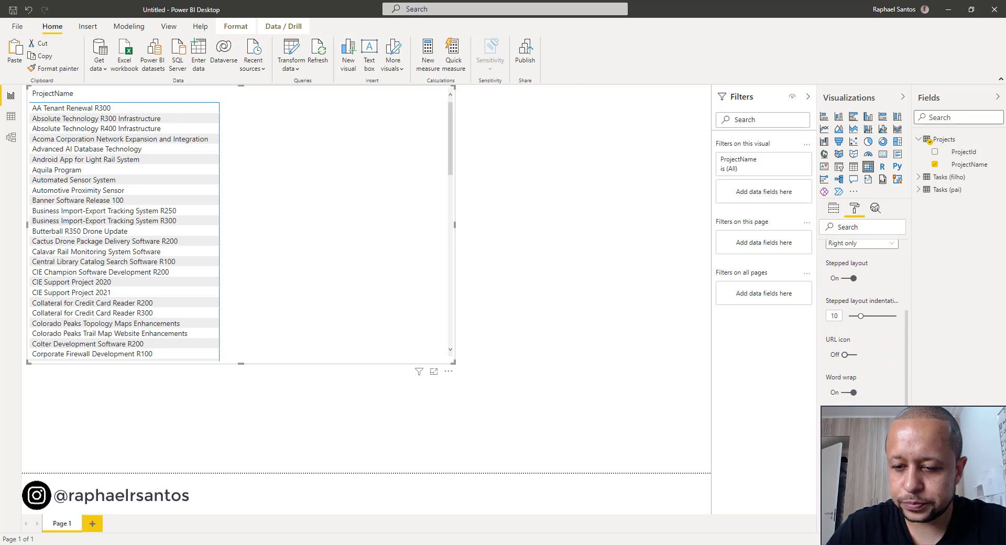
{"action": "left_click", "coordinate": [883, 428]}
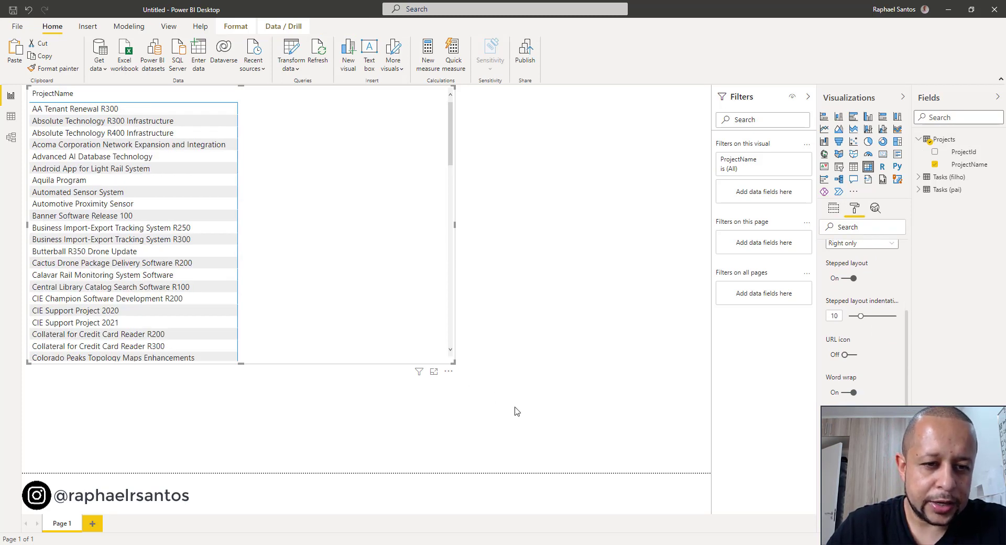
{"action": "left_click_drag", "start_coordinate": [517, 412], "coordinate": [598, 461]}
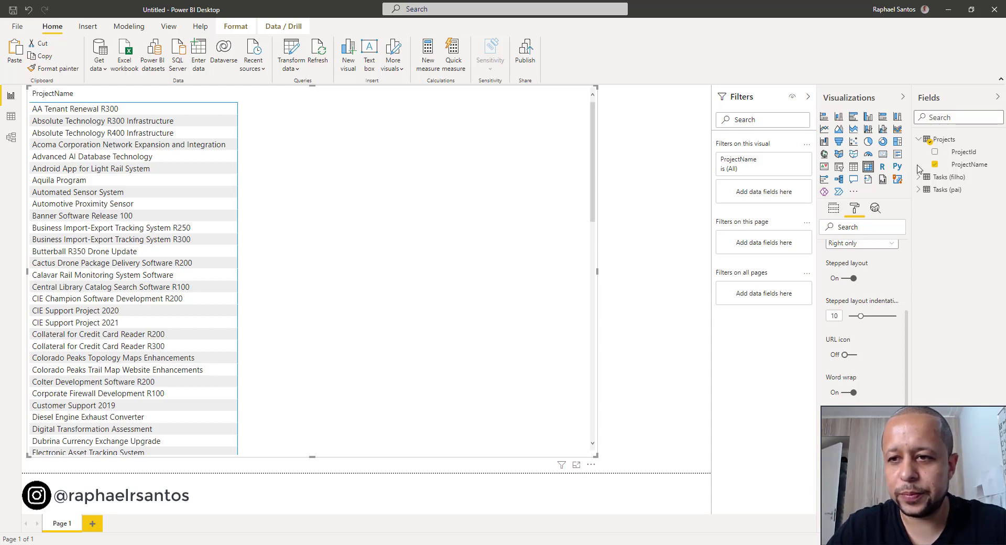
- Add TaskName from Tasks (pai) under ProjectName in the matrix rows, and check the parent tasks of AA Tenant Renewal R300
{"action": "left_click", "coordinate": [833, 209]}
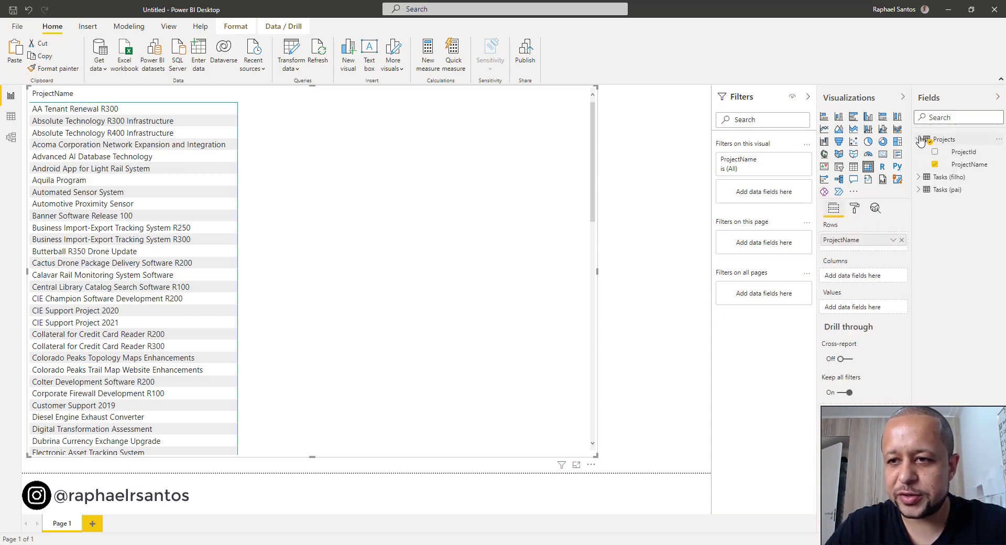
{"action": "left_click", "coordinate": [919, 139]}
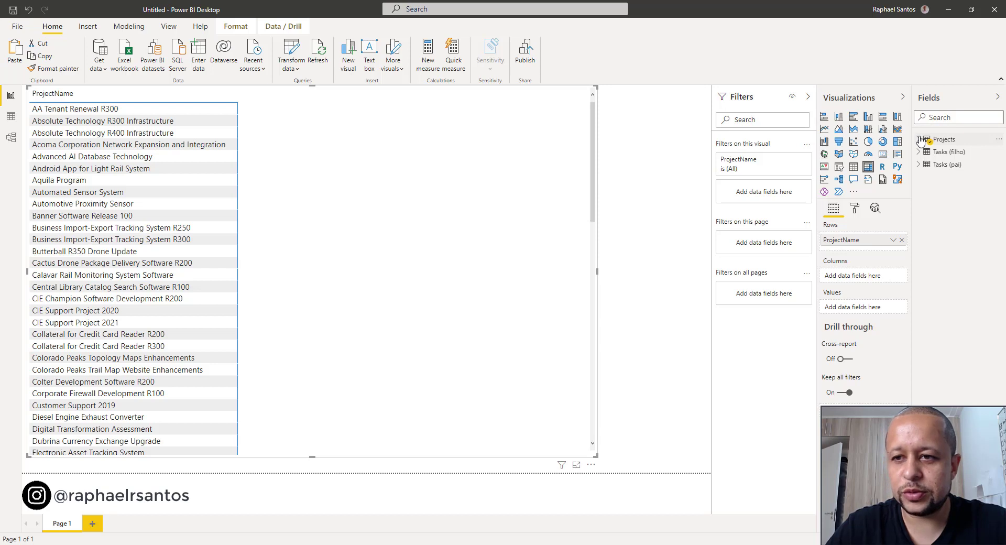
{"action": "left_click", "coordinate": [932, 166]}
{"action": "left_click_drag", "start_coordinate": [962, 220], "coordinate": [887, 251]}
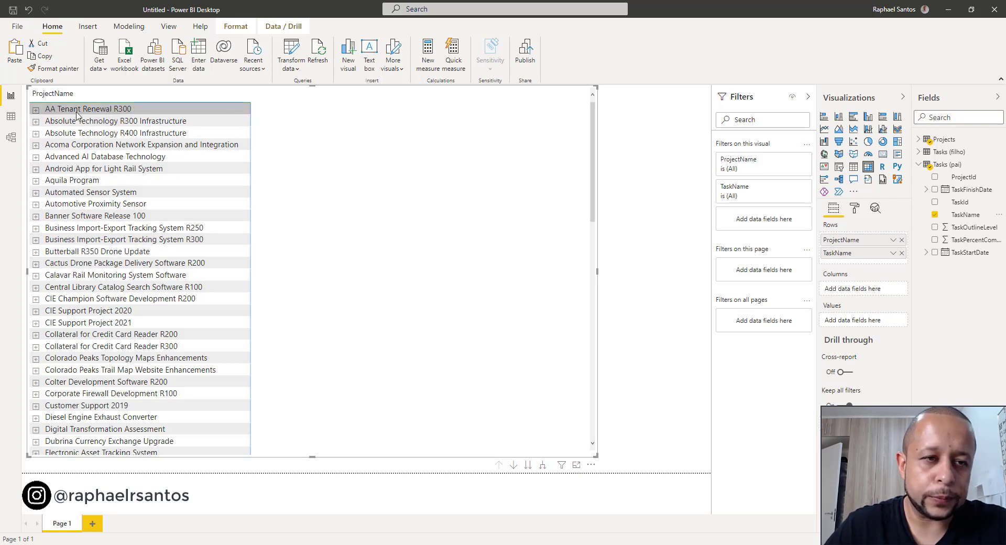
{"action": "left_click", "coordinate": [36, 110]}
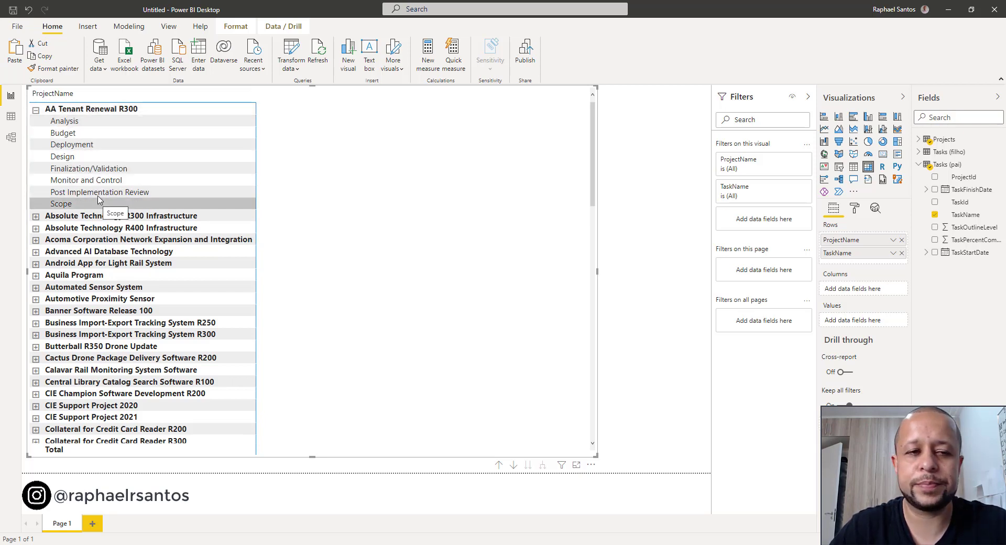
{"action": "left_click", "coordinate": [36, 109]}
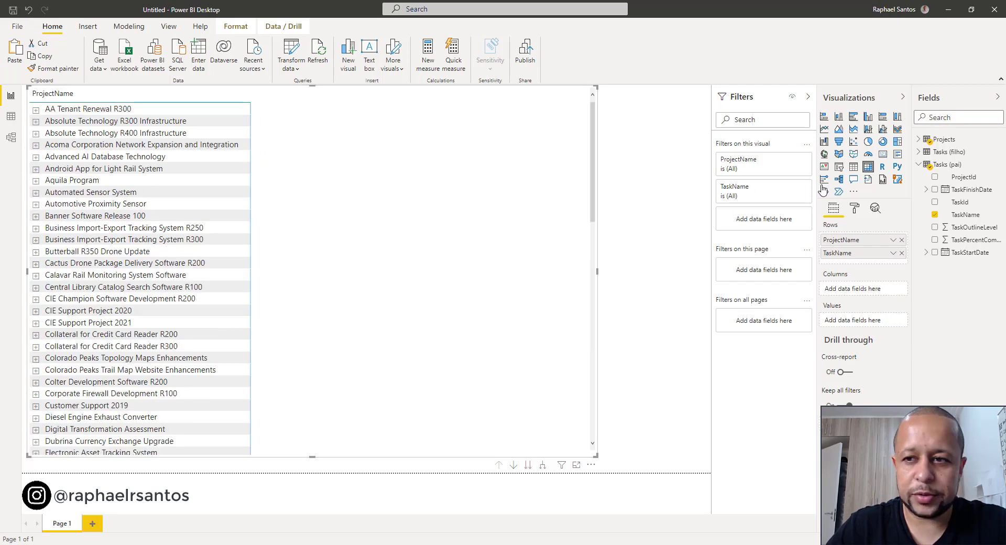
- Add TaskName from Tasks (filho) as the third row level, and expand AA Tenant Renewal R300 down to the Deployment child tasks
{"action": "left_click", "coordinate": [919, 165]}
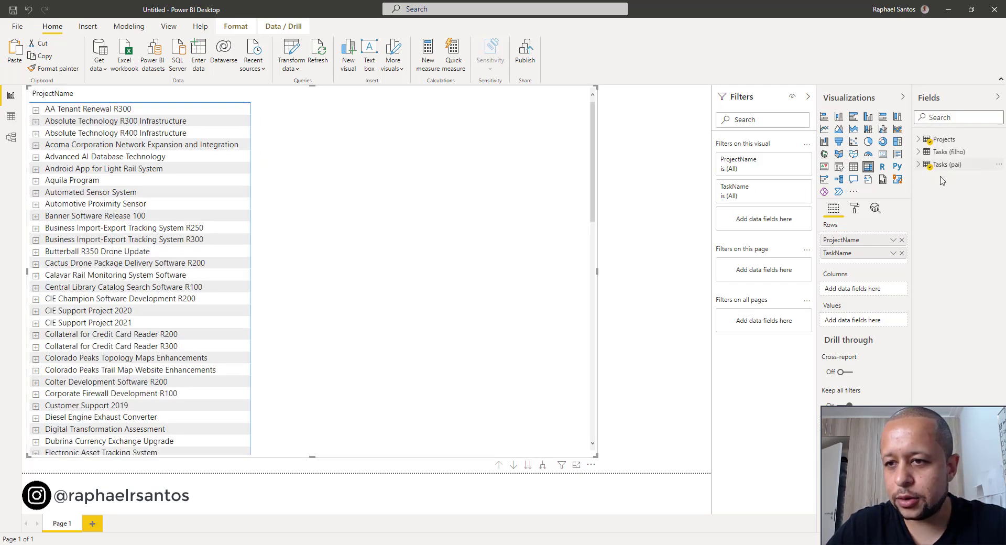
{"action": "left_click", "coordinate": [919, 152]}
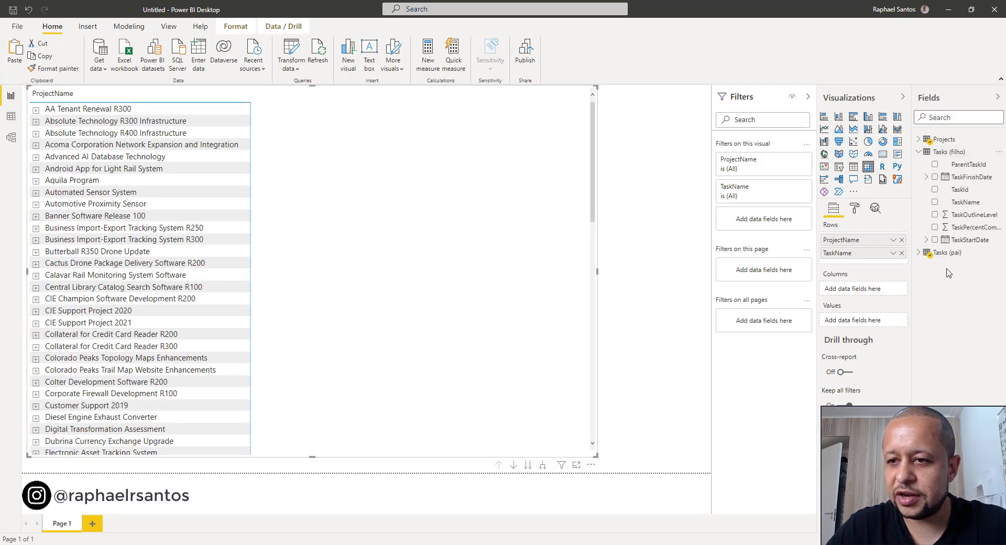
{"action": "left_click_drag", "start_coordinate": [962, 207], "coordinate": [891, 258]}
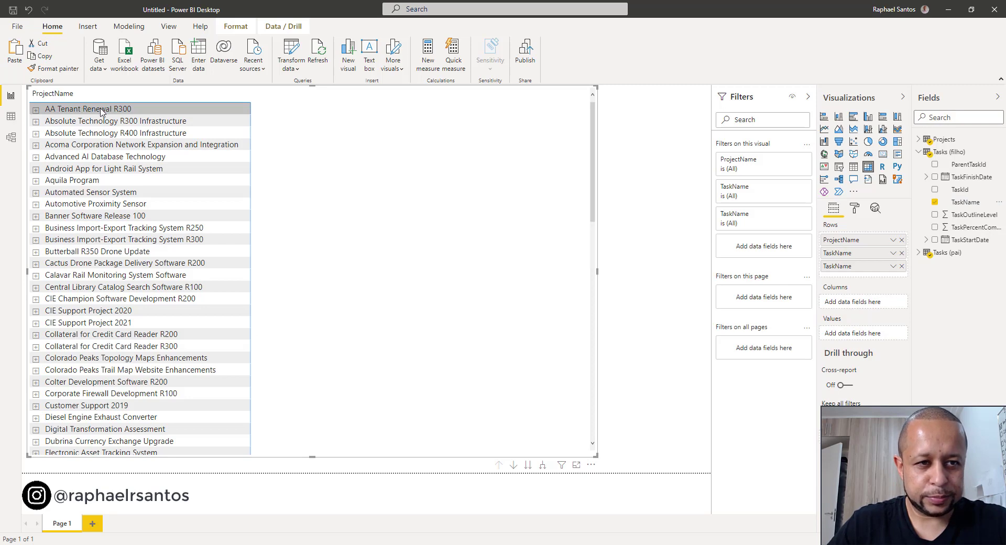
{"action": "left_click", "coordinate": [36, 110]}
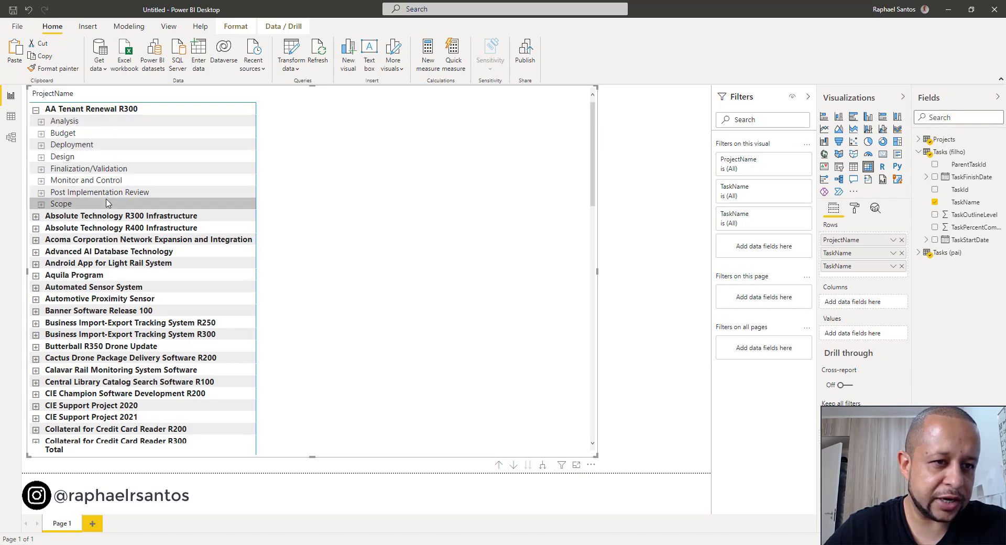
{"action": "left_click", "coordinate": [41, 149]}
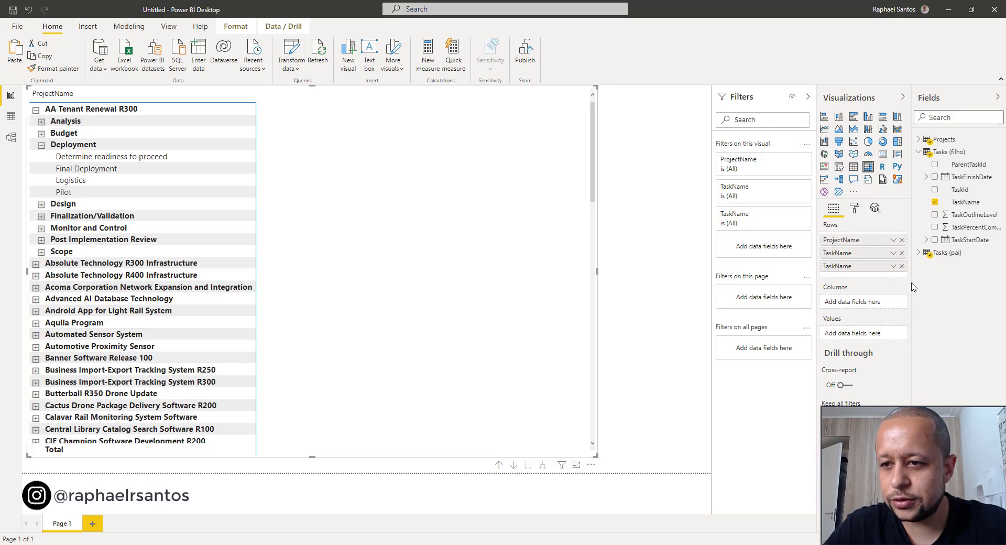
- Widen the field list so that the long Tasks (filho) field names are fully readable
{"action": "left_click_drag", "start_coordinate": [912, 257], "coordinate": [895, 256]}
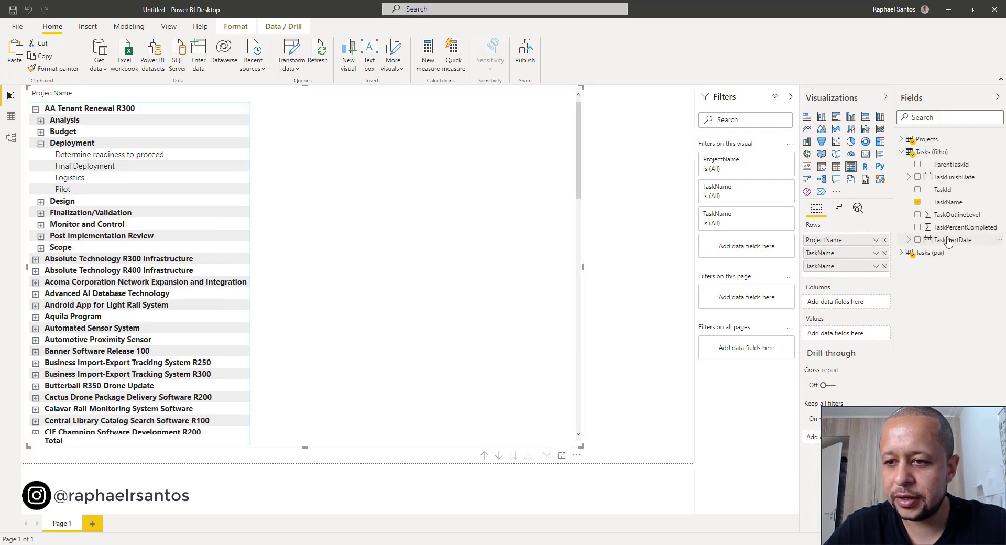
- Add TaskStartDate, TaskFinishDate and TaskPercentCompleted from Tasks (filho) as the matrix values
{"action": "left_click_drag", "start_coordinate": [947, 240], "coordinate": [857, 303]}
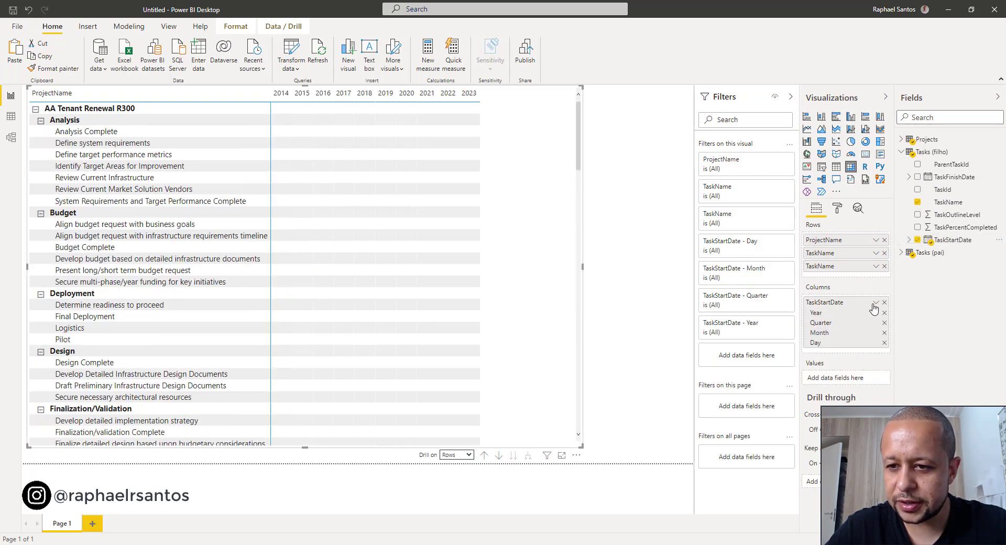
{"action": "left_click", "coordinate": [884, 303]}
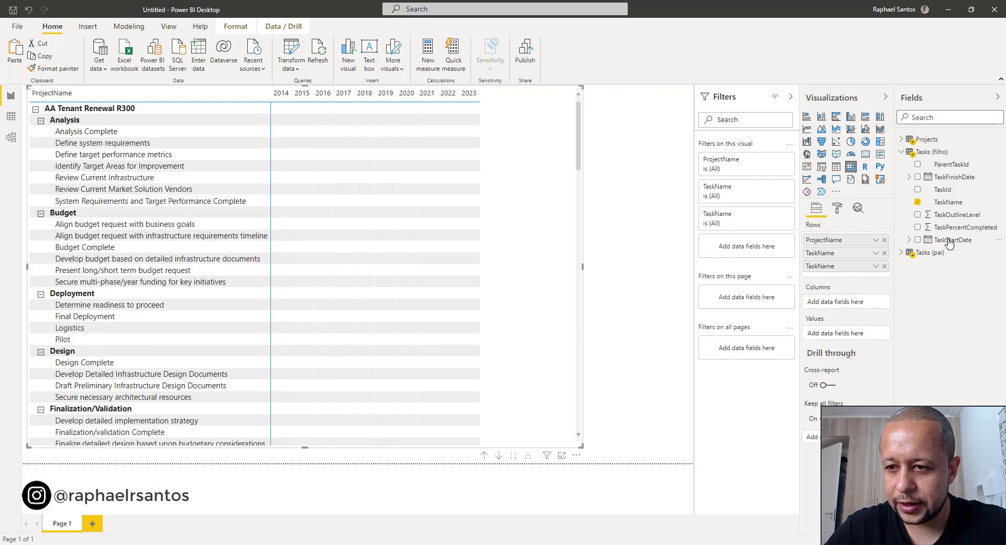
{"action": "left_click_drag", "start_coordinate": [951, 239], "coordinate": [855, 336]}
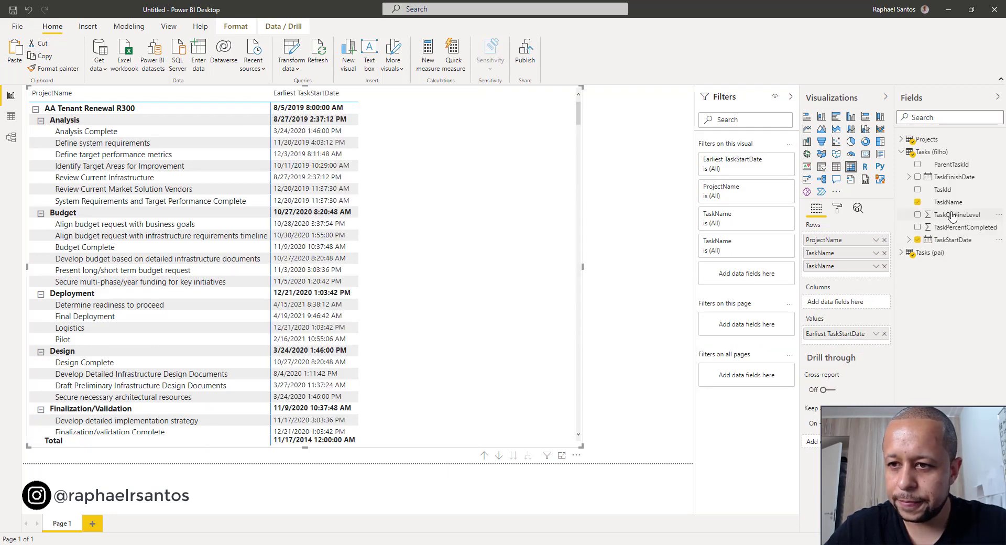
{"action": "left_click_drag", "start_coordinate": [951, 178], "coordinate": [864, 342]}
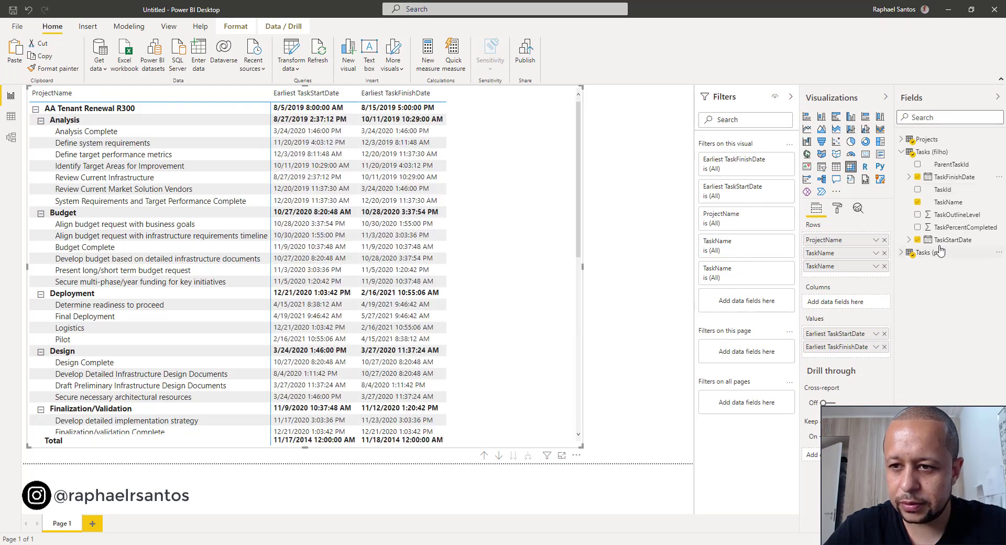
{"action": "left_click_drag", "start_coordinate": [954, 232], "coordinate": [868, 354]}
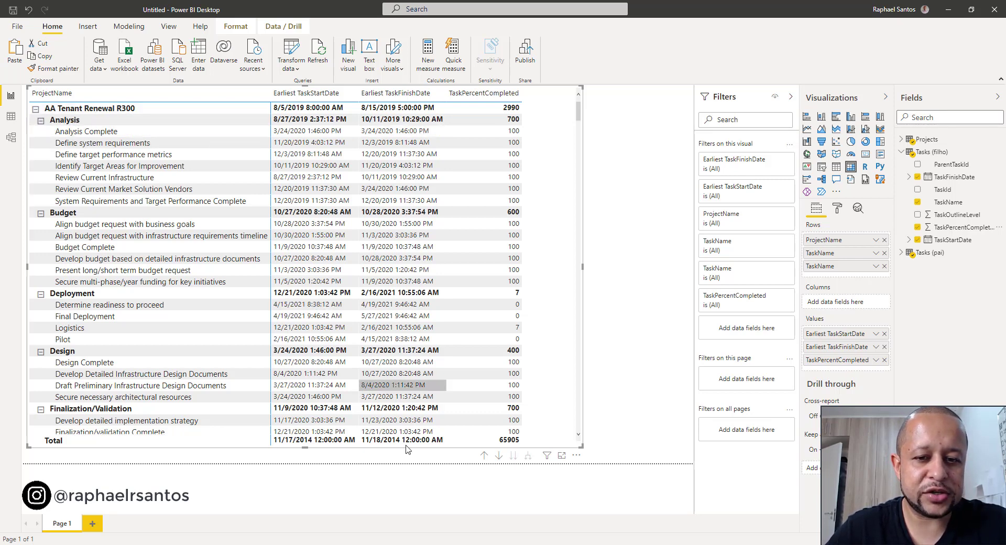
- Drill the matrix up from the child tasks and collapse the entire project level so only project rows remain
{"action": "left_click", "coordinate": [485, 457]}
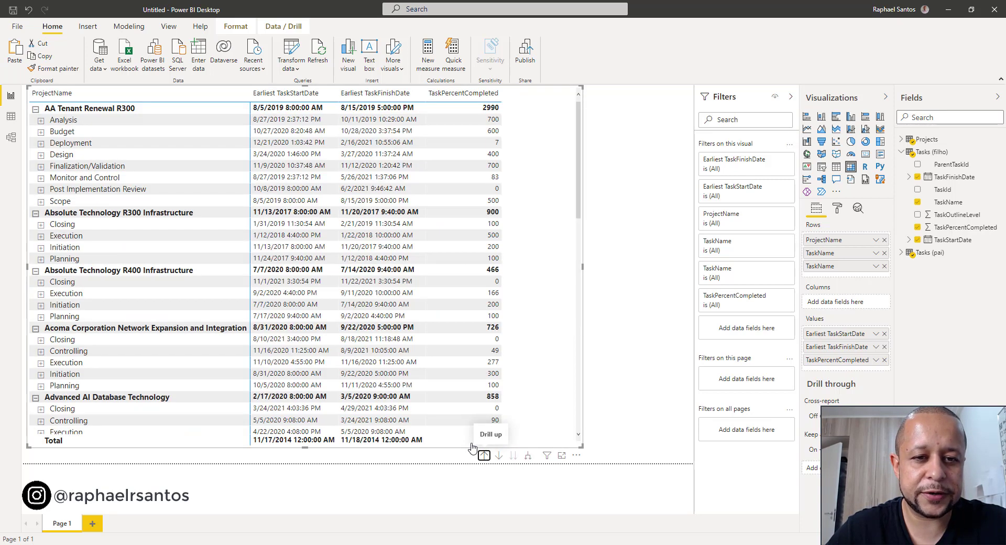
{"action": "right_click", "coordinate": [191, 110]}
{"action": "mouse_move", "coordinate": [248, 131]}
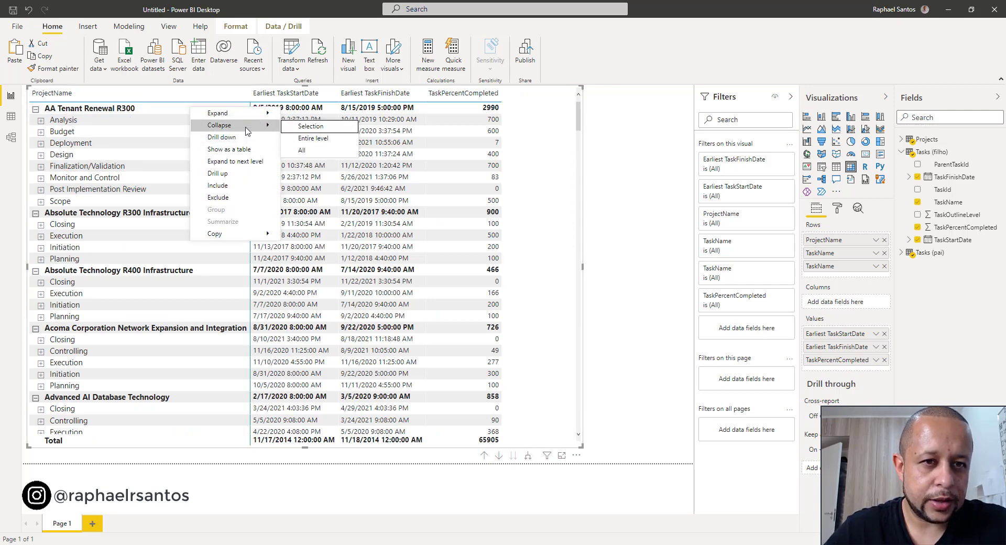
{"action": "left_click", "coordinate": [321, 139]}
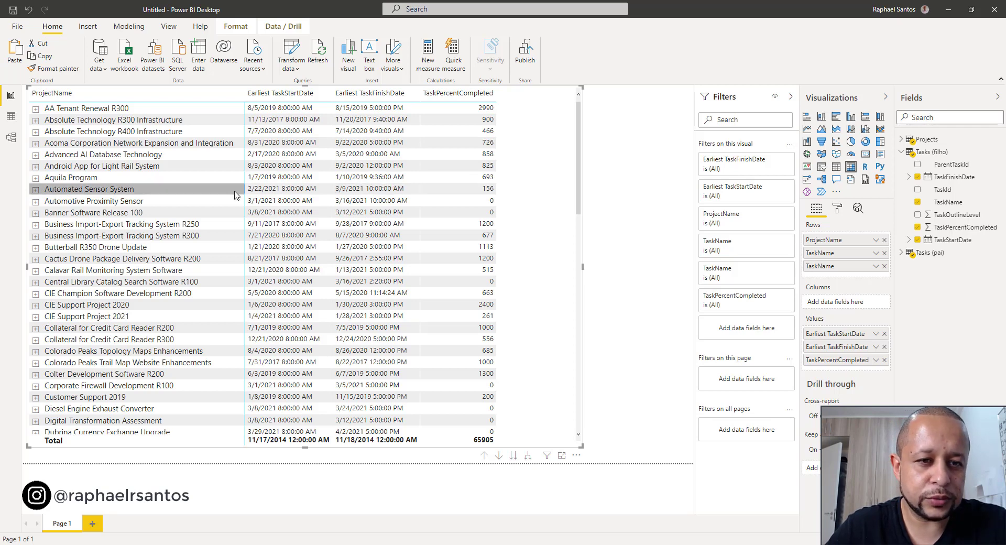
- Expand Automated Sensor System to check the child tasks of its Closing and Controlling tasks, and collapse the project again
{"action": "left_click", "coordinate": [36, 190]}
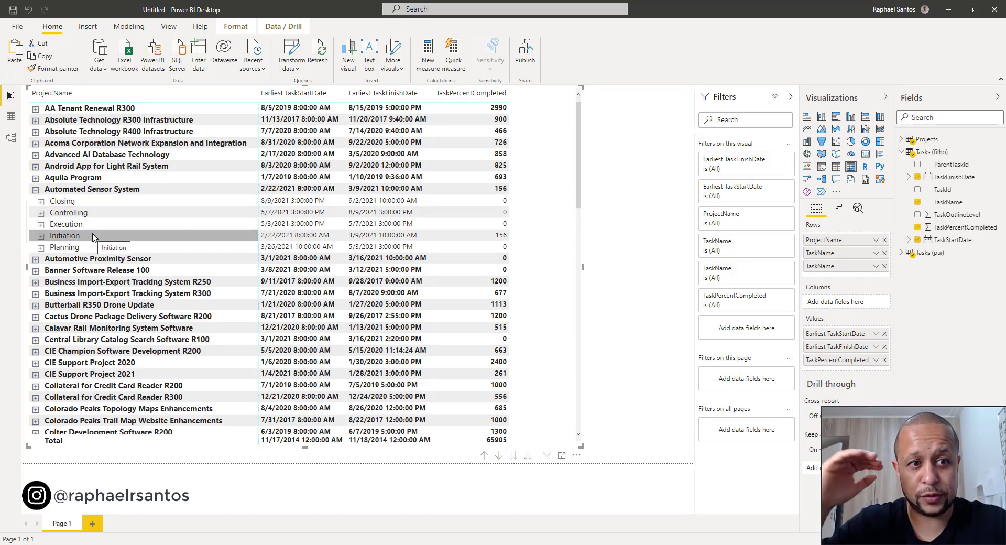
{"action": "left_click", "coordinate": [40, 203]}
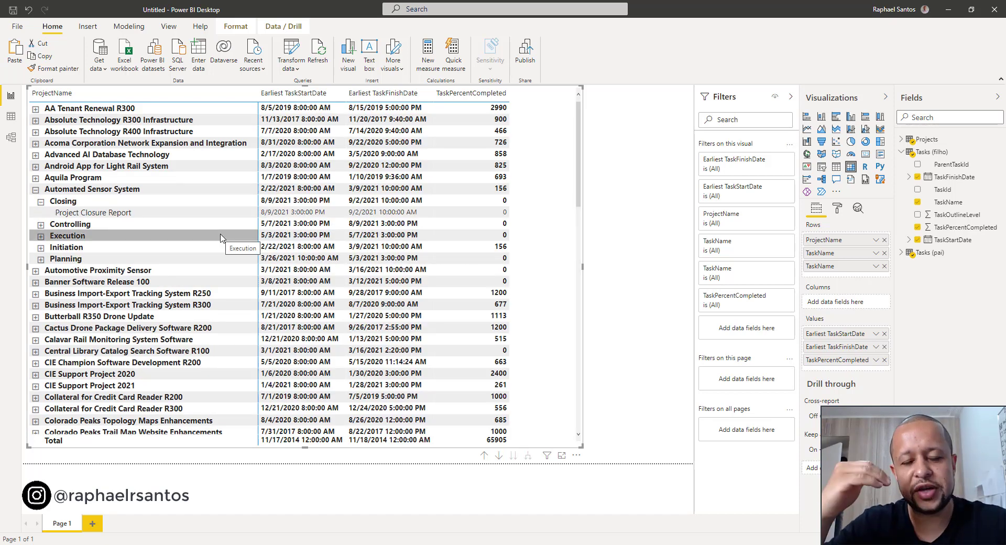
{"action": "left_click", "coordinate": [41, 225]}
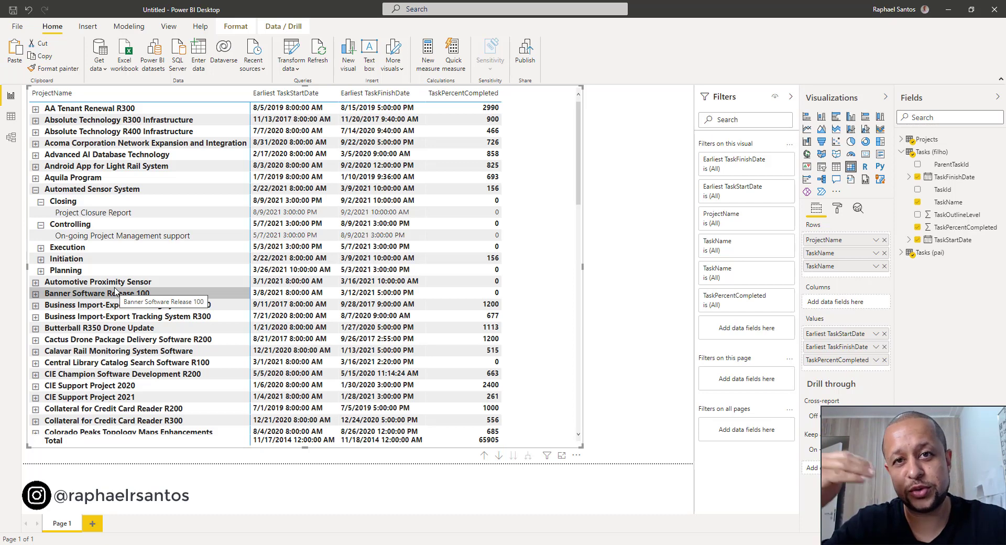
{"action": "left_click", "coordinate": [35, 192]}
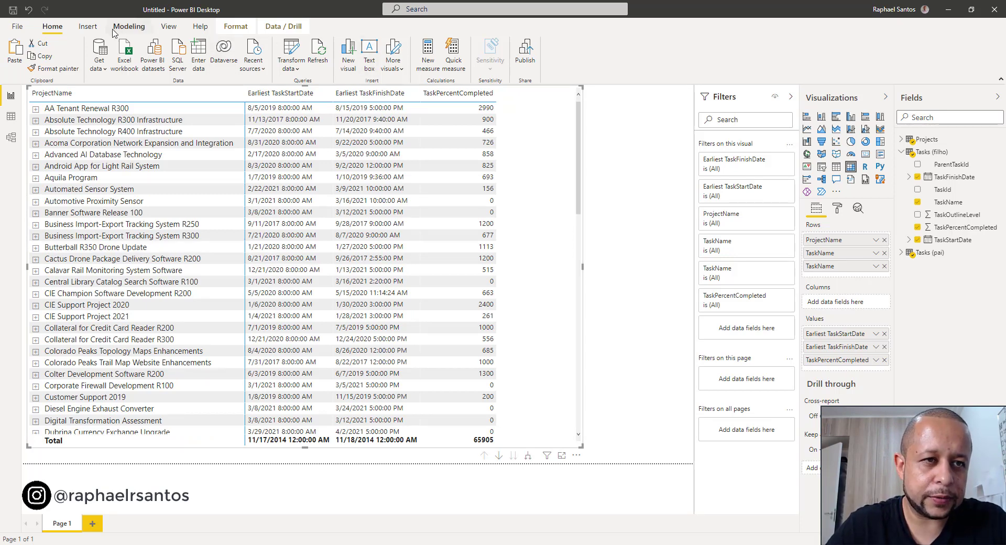
- Examine the TaskOutlineLevel filter values of the Tasks (filho) query in Power Query Editor without changing them, and return to the report
{"action": "left_click", "coordinate": [289, 56]}
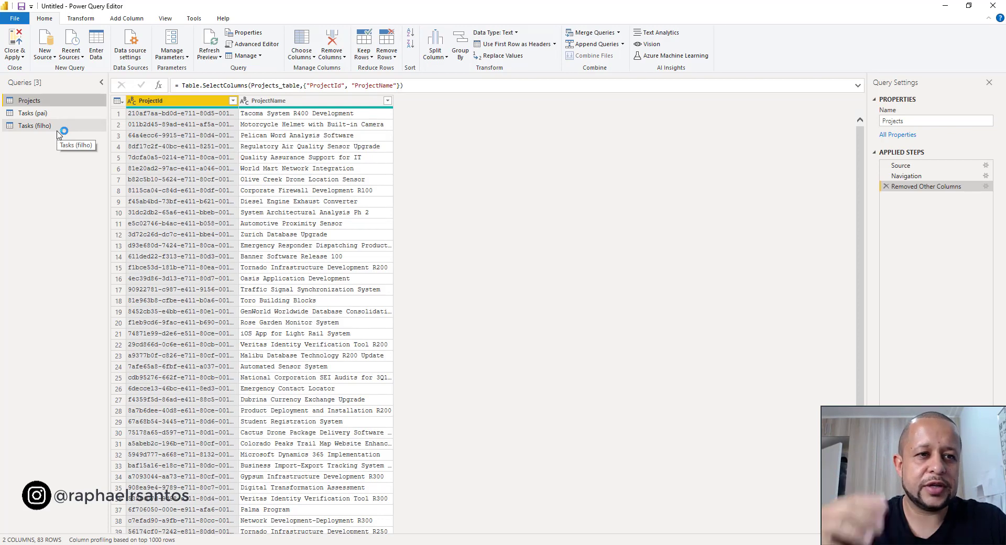
{"action": "left_click", "coordinate": [42, 127]}
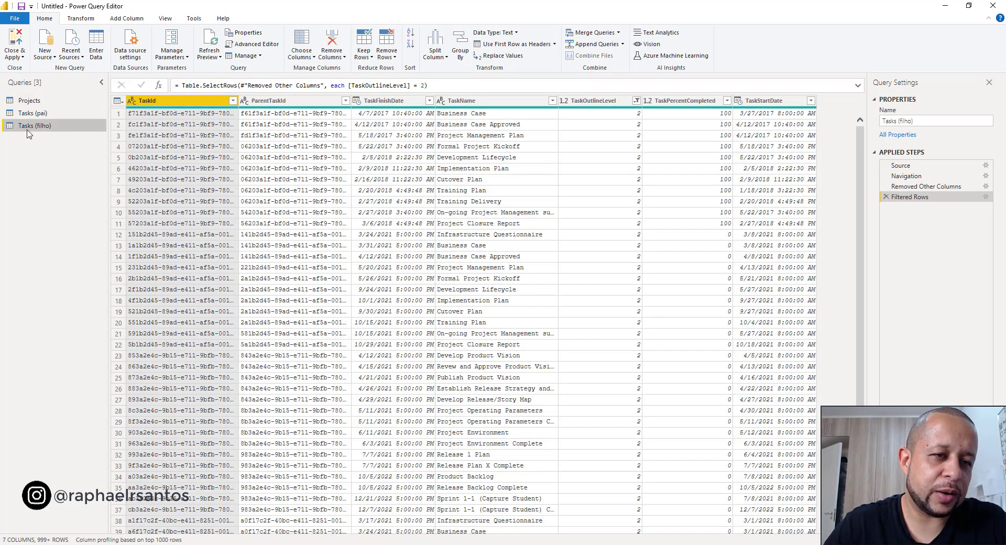
{"action": "left_click", "coordinate": [636, 101]}
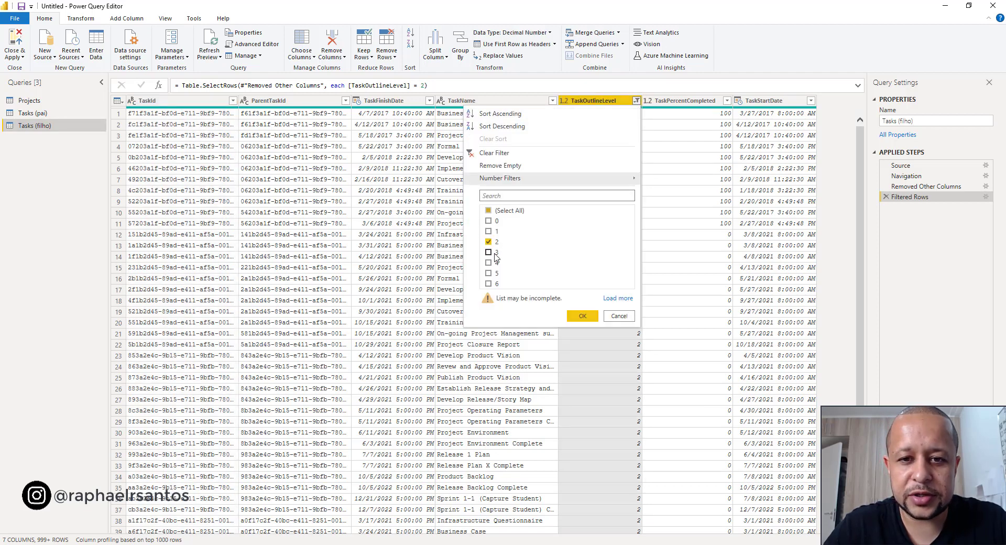
{"action": "left_click", "coordinate": [627, 316]}
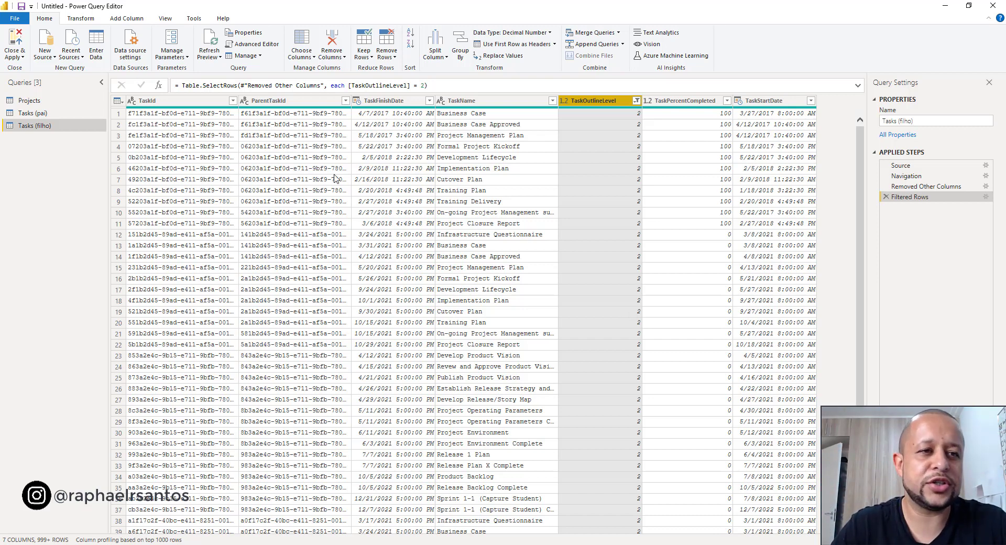
{"action": "left_click", "coordinate": [14, 45]}
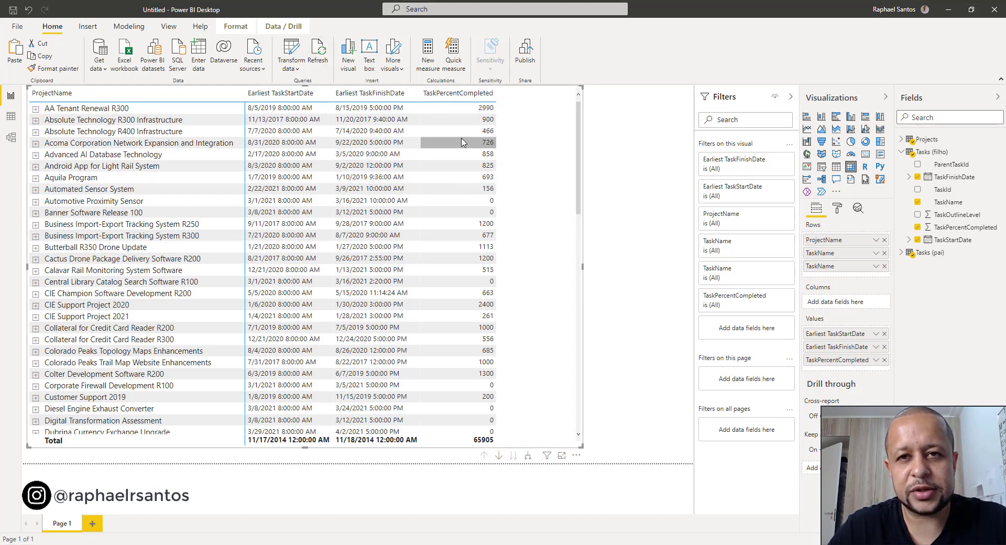
- Expand Absolute Technology R400 Infrastructure in the matrix down to the child tasks of Closing, Execution, Initiation and Planning
{"action": "left_click", "coordinate": [36, 132]}
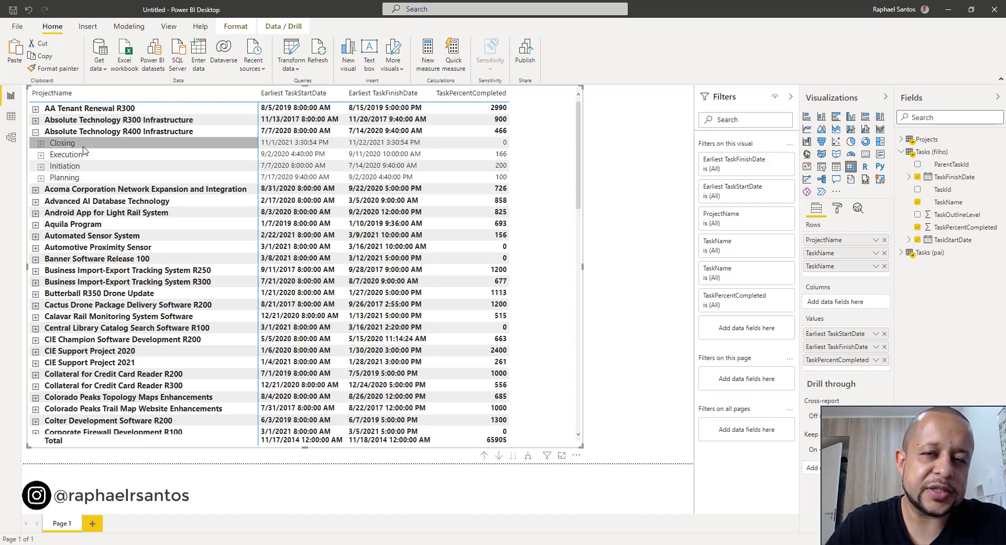
{"action": "left_click", "coordinate": [41, 143]}
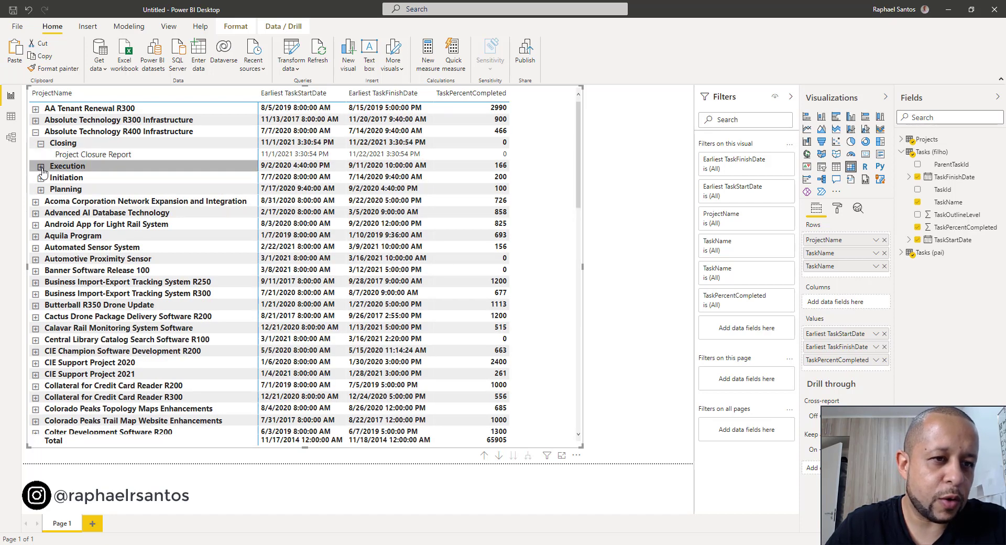
{"action": "left_click", "coordinate": [41, 166]}
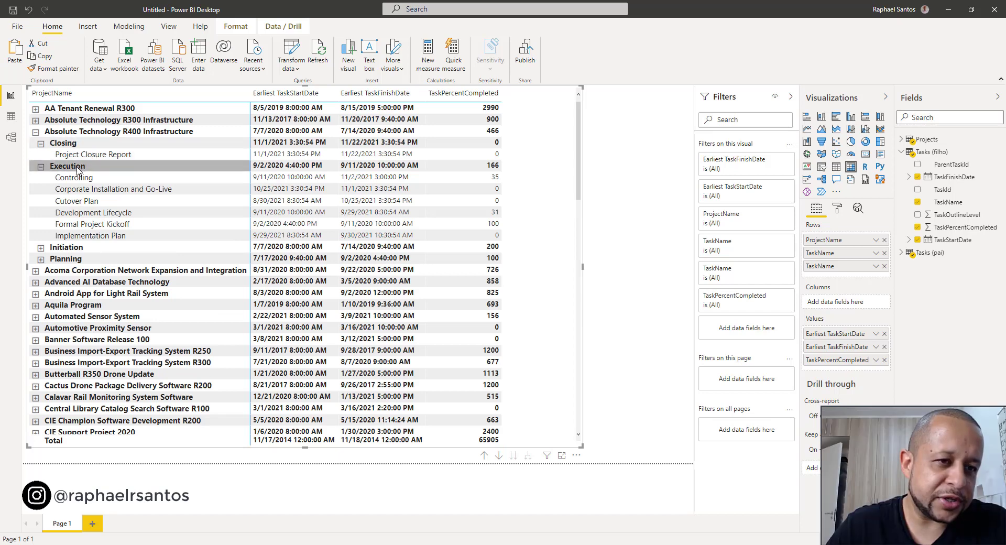
{"action": "left_click", "coordinate": [41, 248]}
{"action": "left_click", "coordinate": [41, 281]}
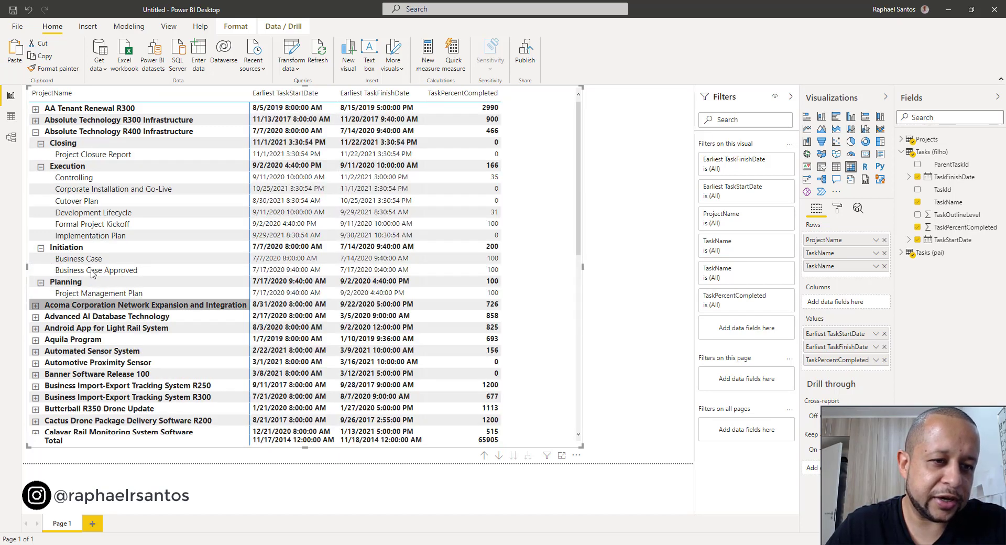